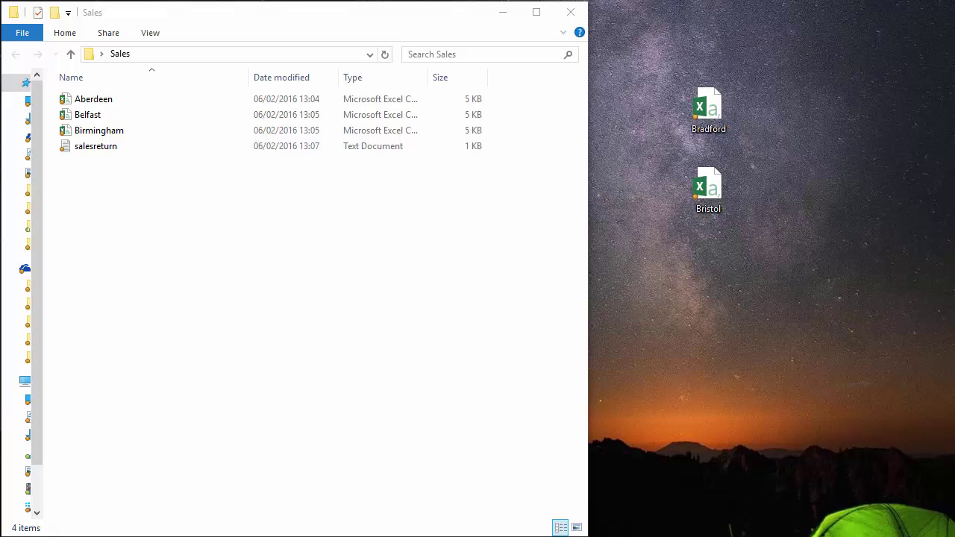
Open the Aberdeen sales file, widen column A to read product names, then close it without saving.
left_click(90, 104)
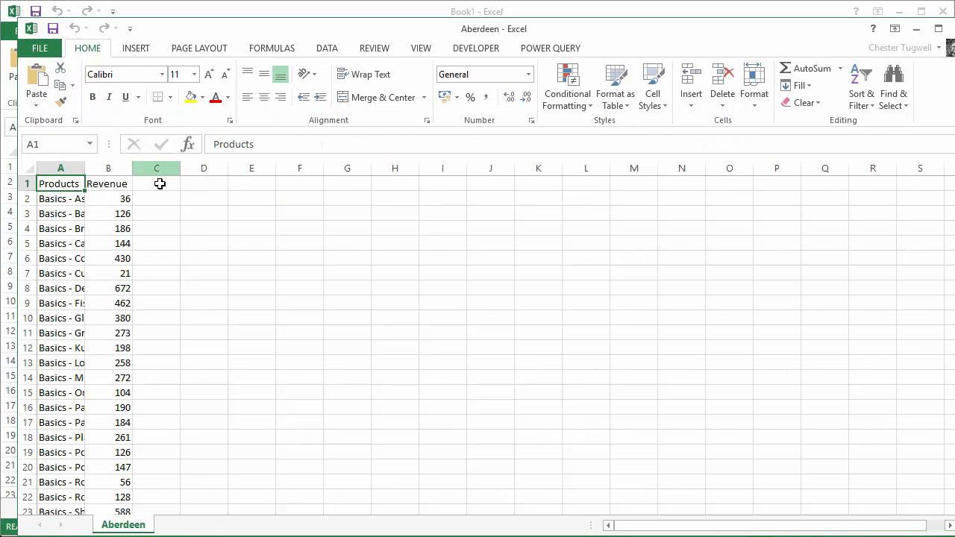
double_click(166, 34)
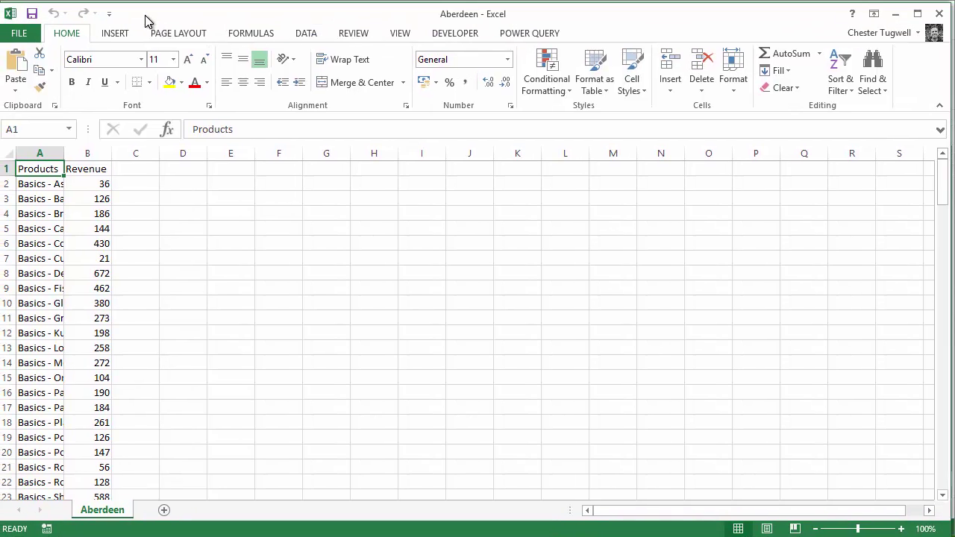
left_click_drag(65, 154, 95, 156)
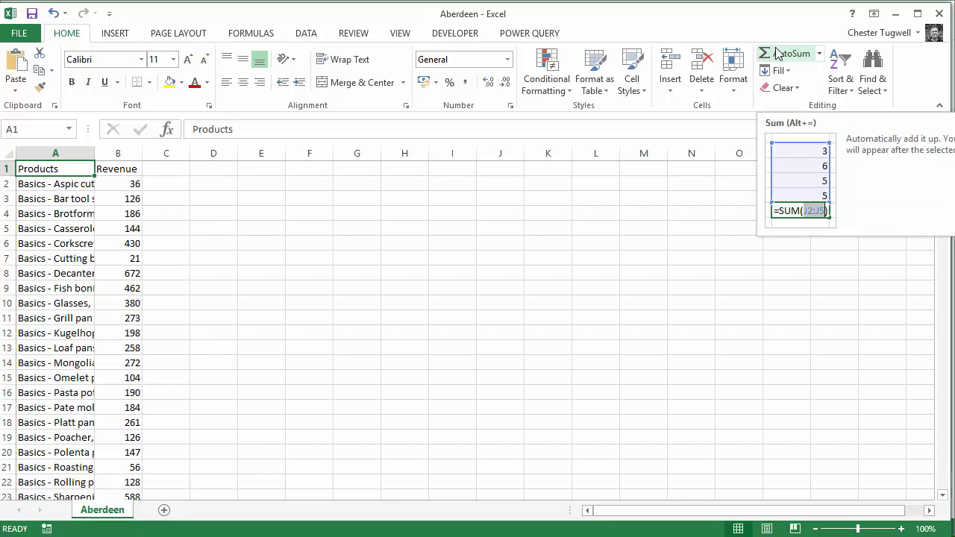
left_click(938, 13)
left_click(589, 343)
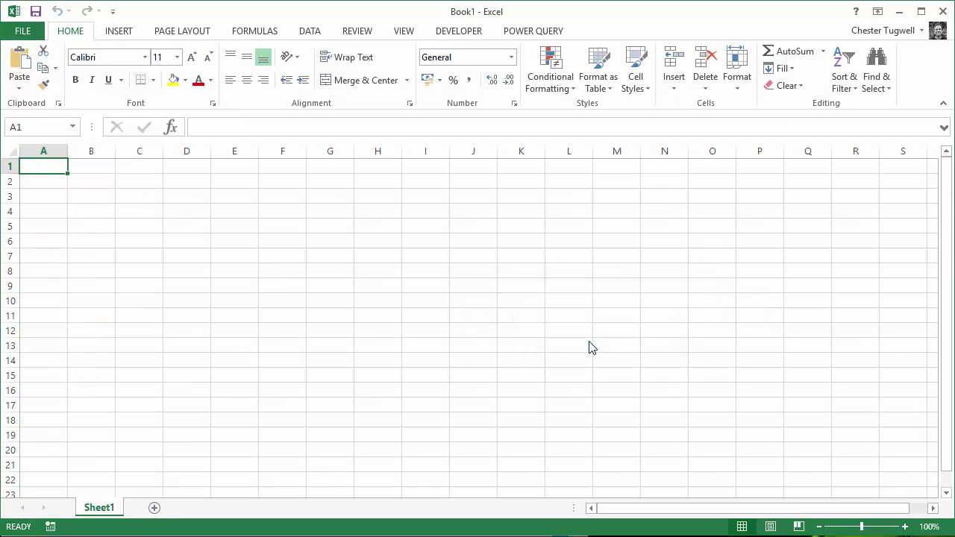
Start a fresh blank workbook and bring up the Power Query commands.
left_click(943, 11)
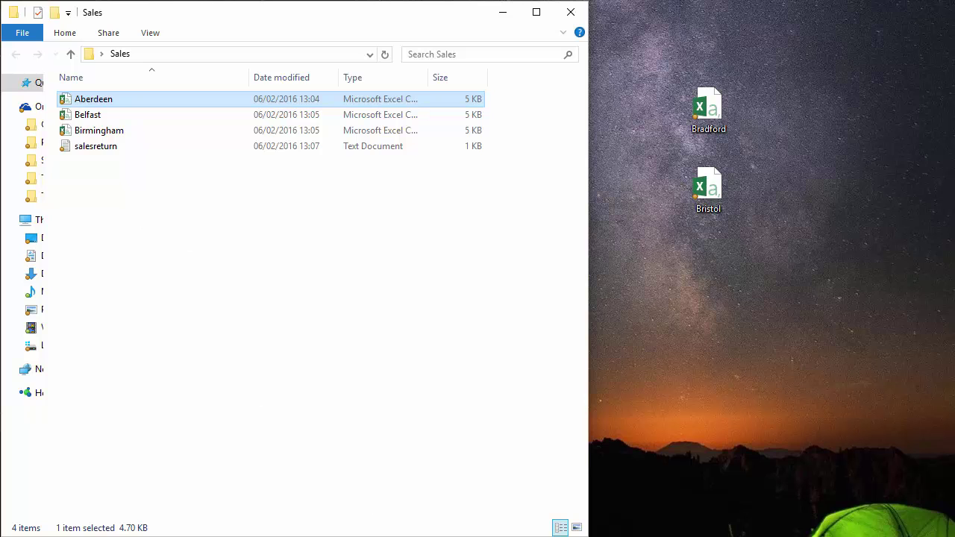
key("Return")
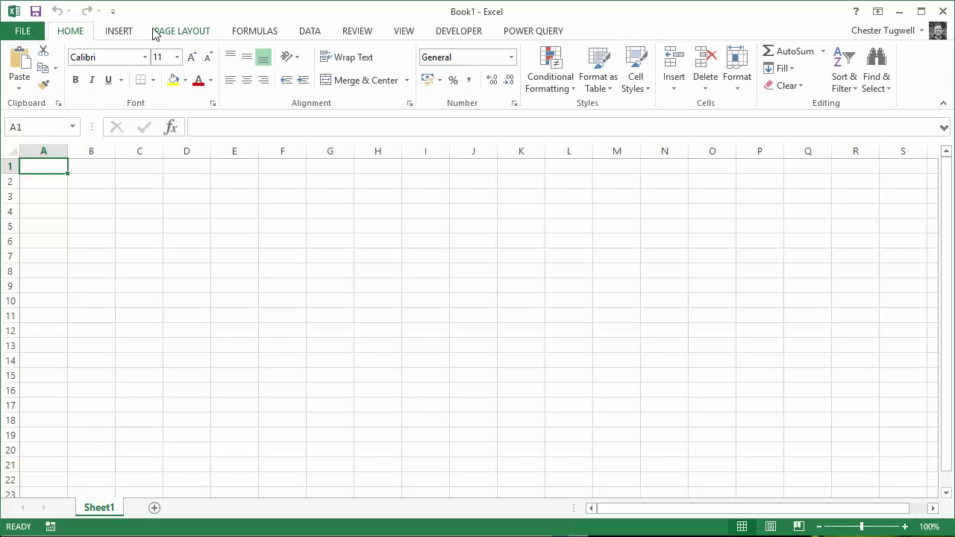
left_click(517, 35)
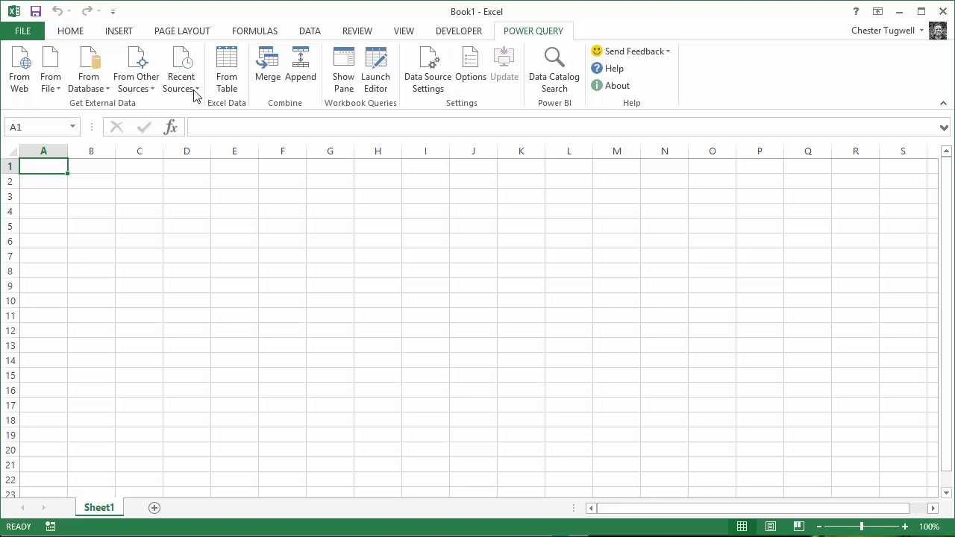
Start a From Folder import and set its folder path to the Desktop's Sales folder.
left_click(53, 86)
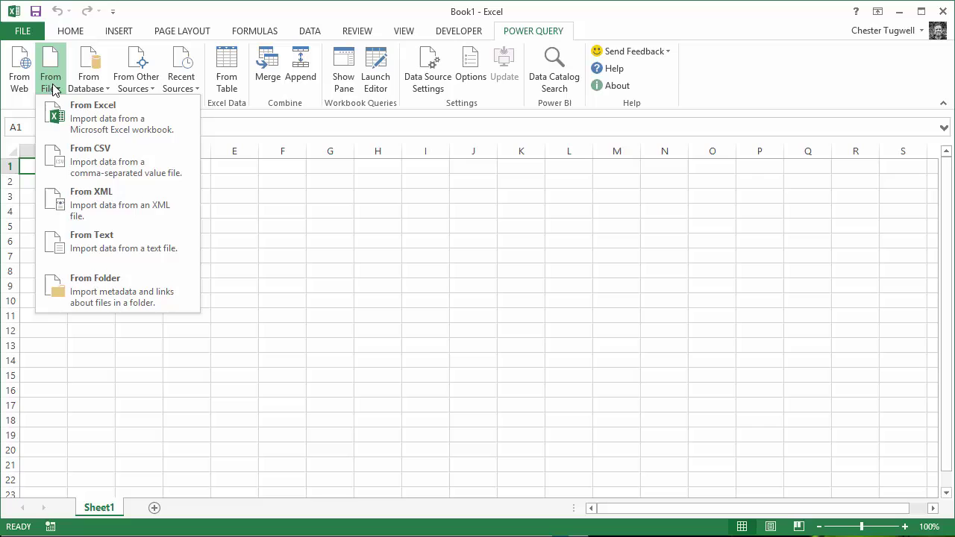
left_click(65, 297)
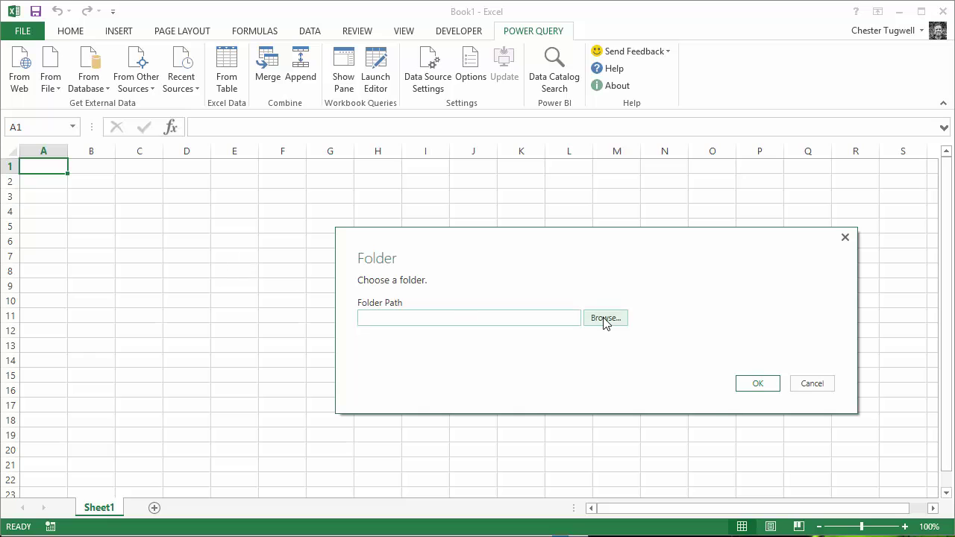
left_click(604, 321)
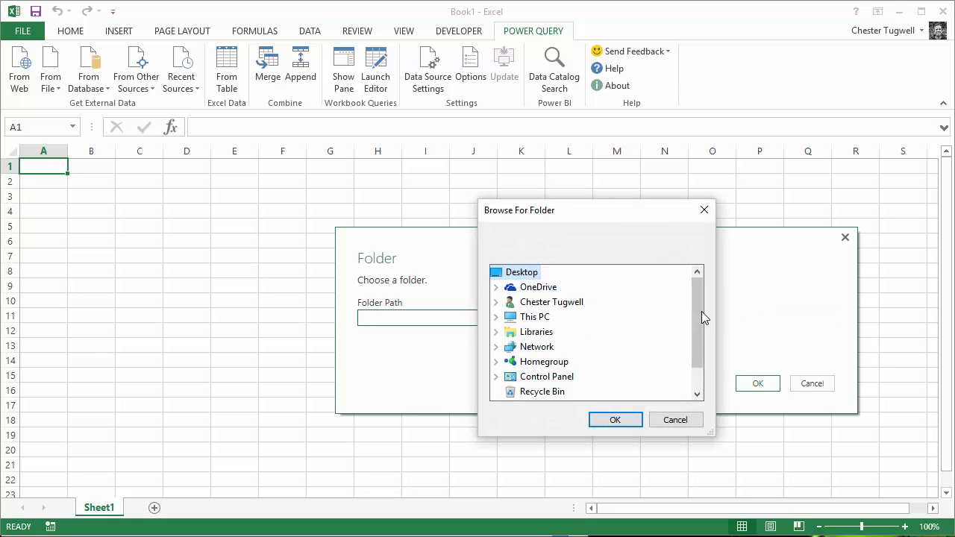
left_click_drag(700, 311, 701, 336)
left_click(530, 391)
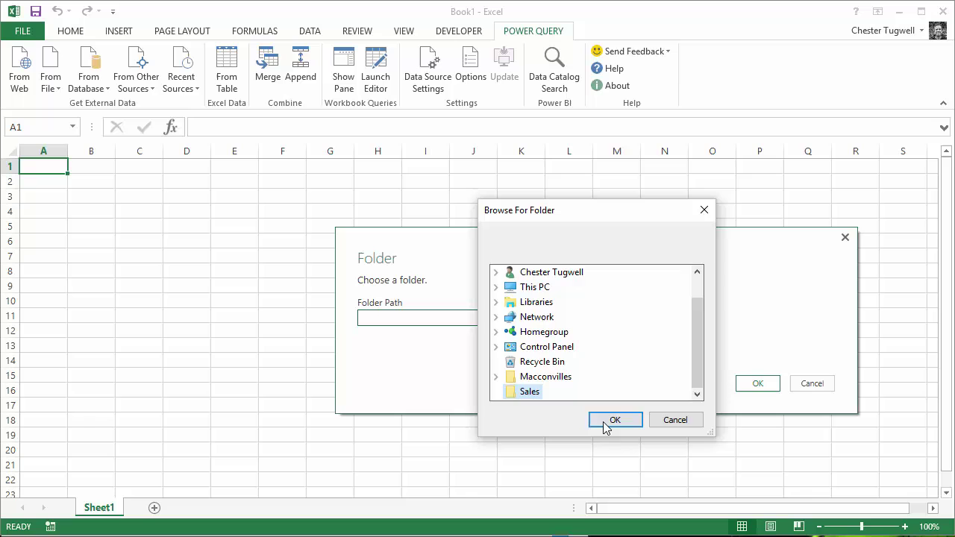
left_click(608, 420)
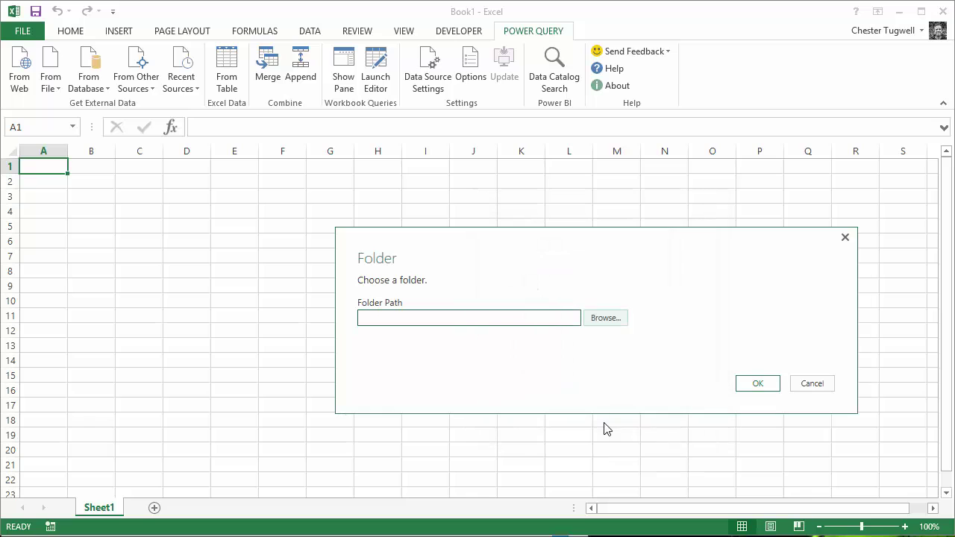
Load the Sales folder's four files and keep only the Content, Name and Extension columns.
left_click(758, 385)
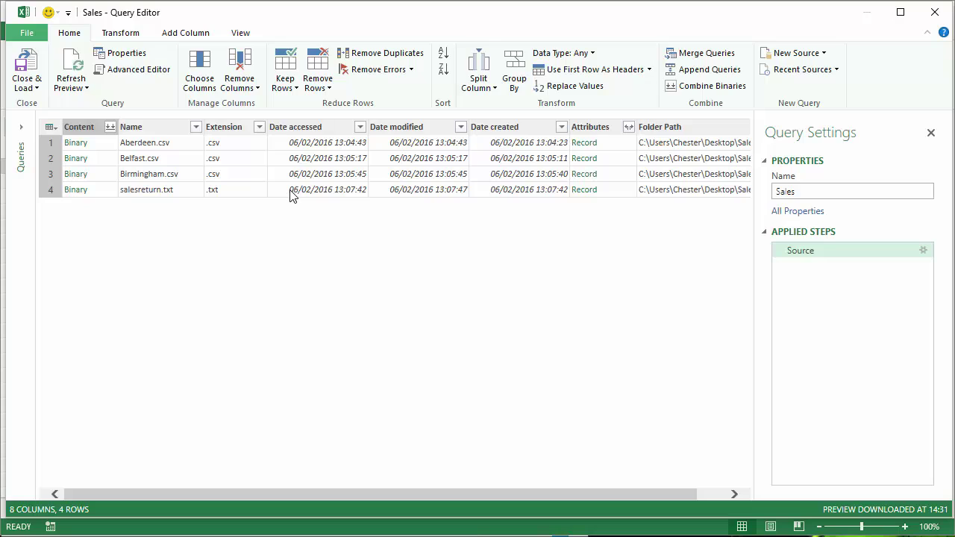
left_click(76, 133)
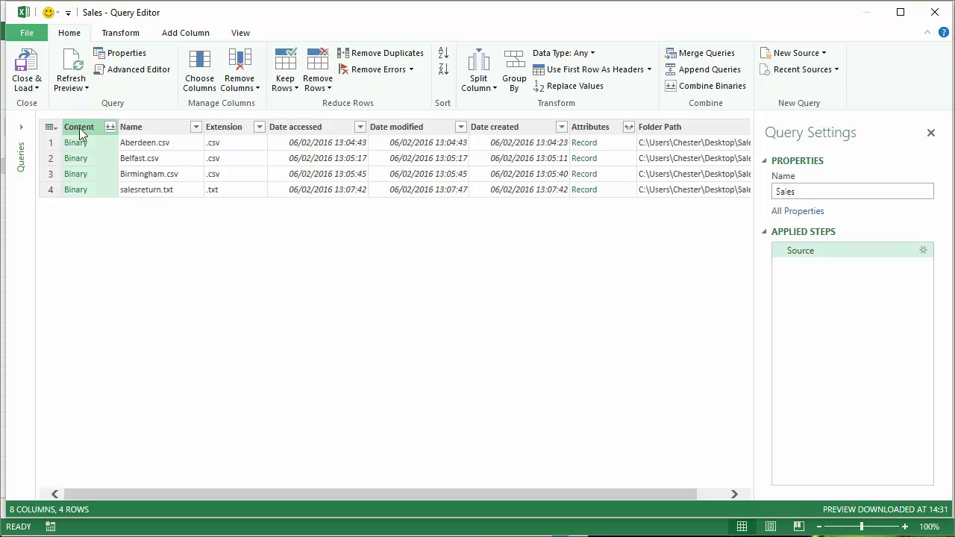
left_click(231, 131, "shift")
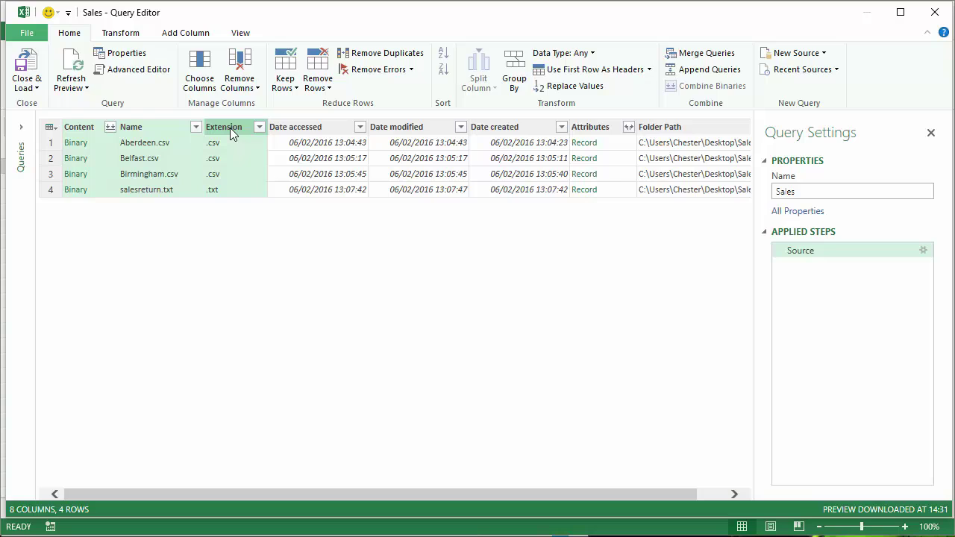
left_click(239, 87)
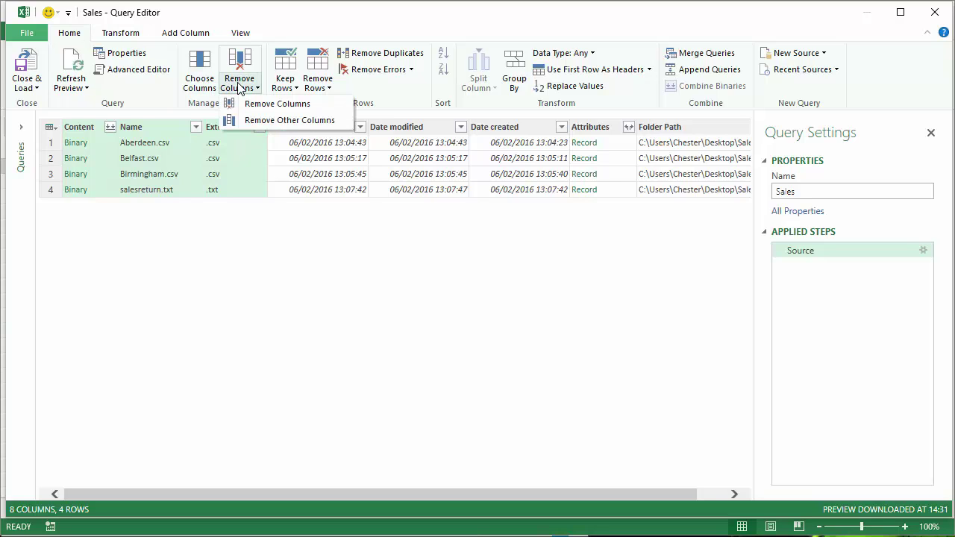
left_click(250, 120)
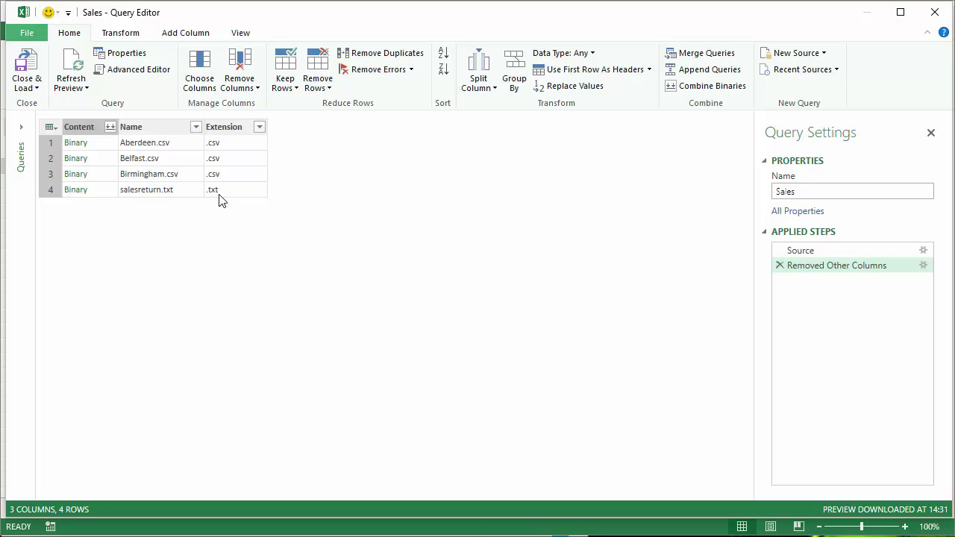
Filter out the .txt file to keep the three .csv files, then remove the Extension column.
left_click(259, 127)
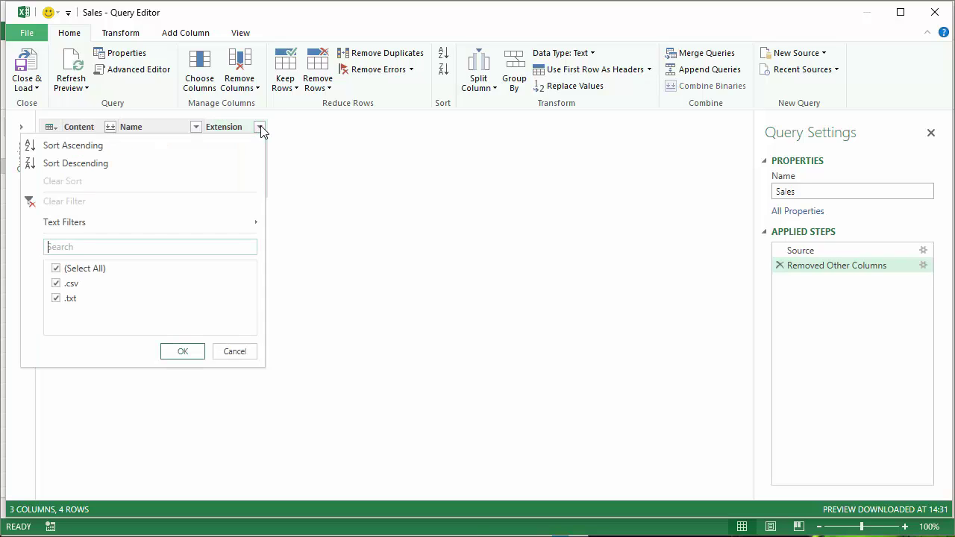
left_click(56, 299)
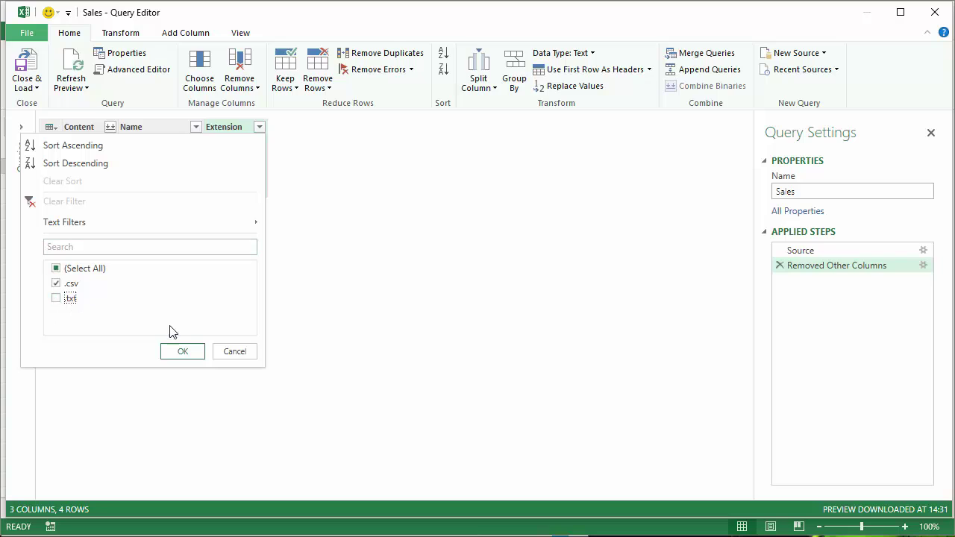
left_click(182, 352)
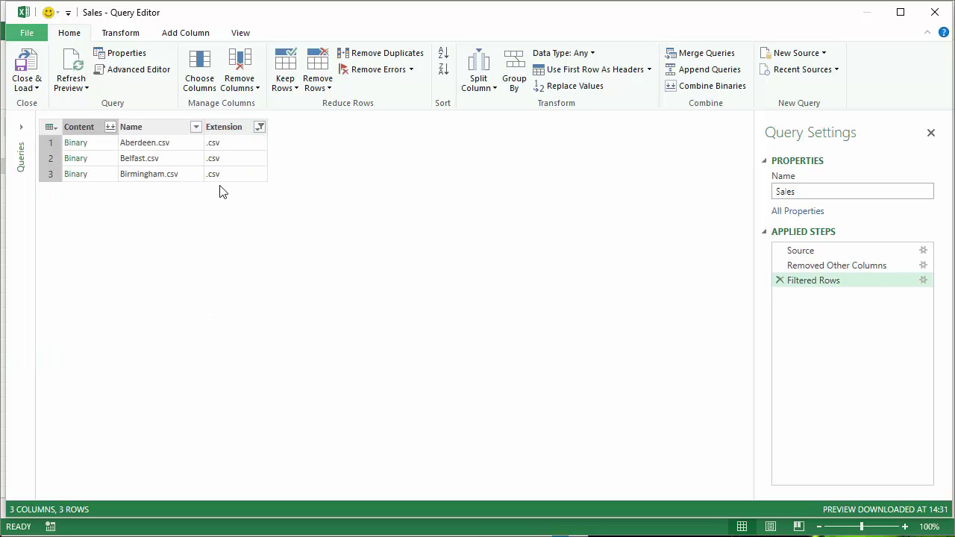
right_click(224, 129)
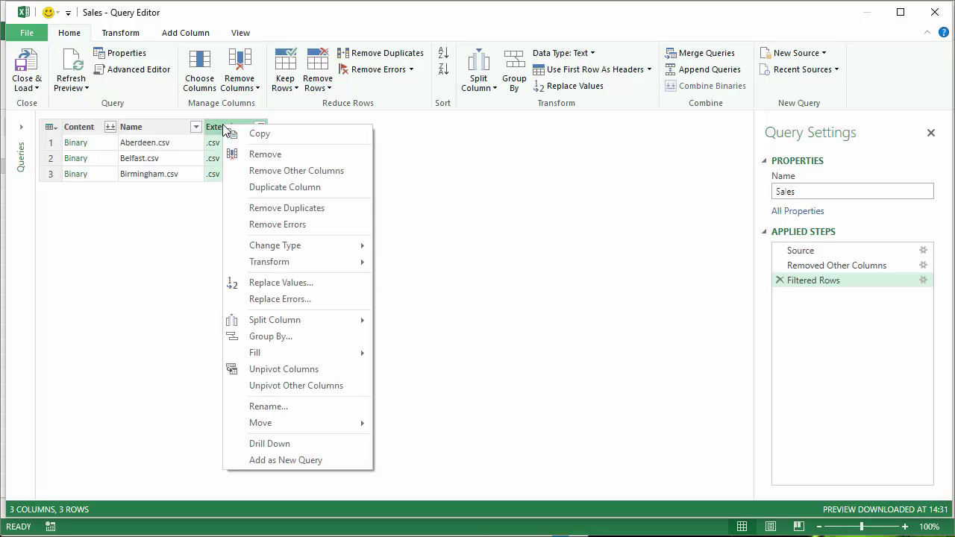
left_click(254, 153)
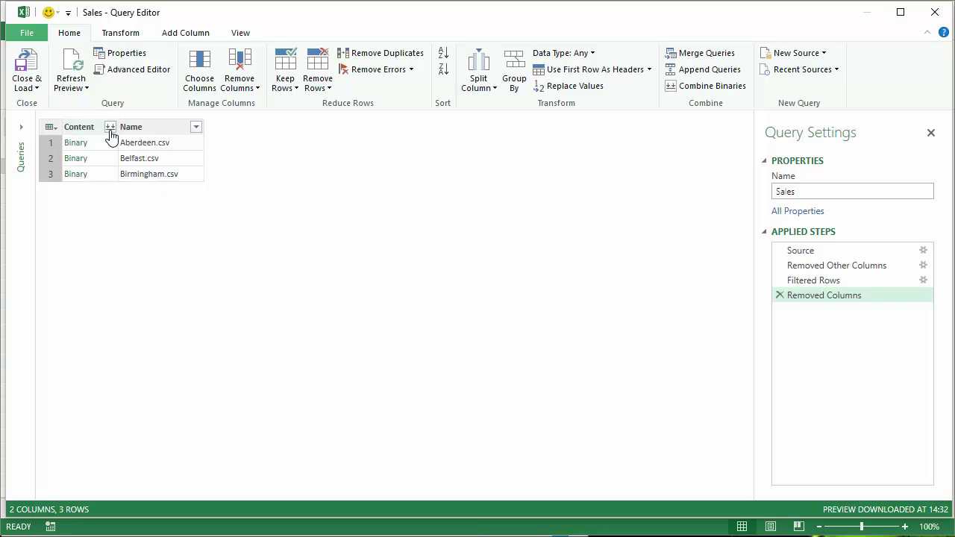
left_click(110, 127)
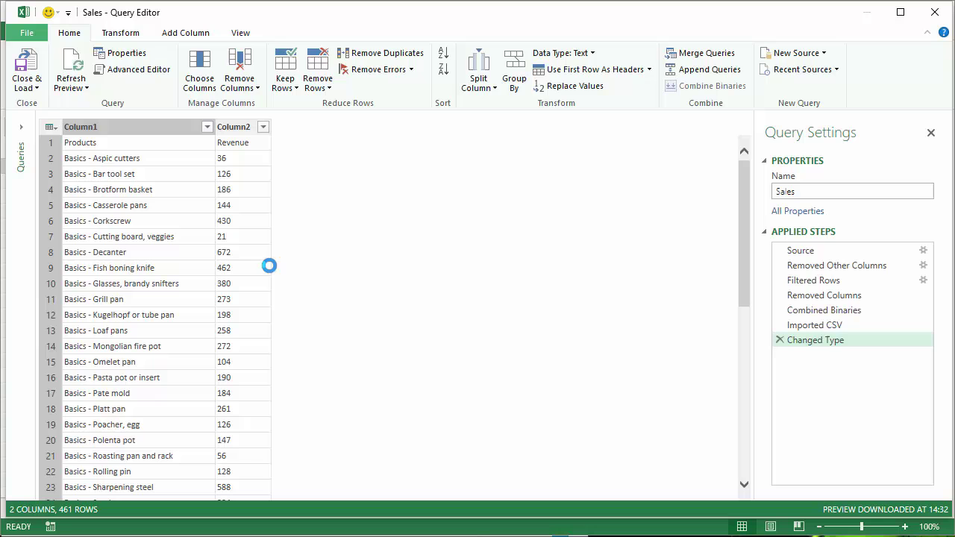
mouse_move(744, 183)
left_mouse_down()
mouse_move(739, 298)
mouse_move(739, 183)
left_mouse_up()
left_click_drag(747, 187, 751, 370)
scroll(489, 341, "down", 16)
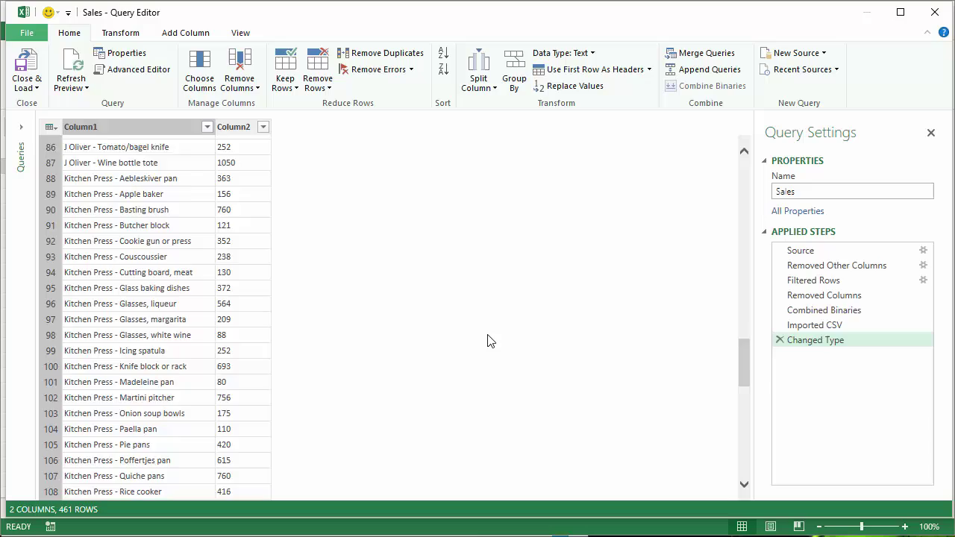
scroll(489, 341, "down", 11)
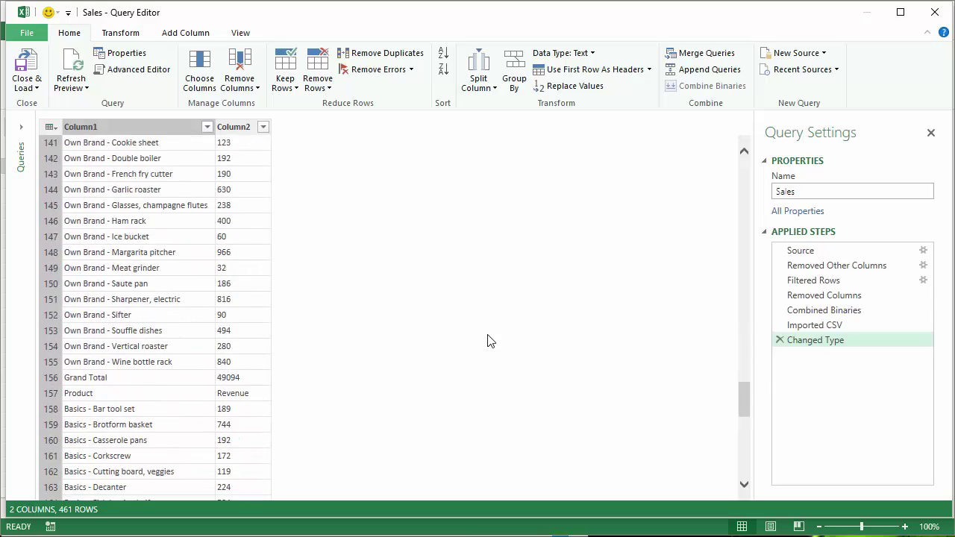
scroll(488, 341, "up", 20)
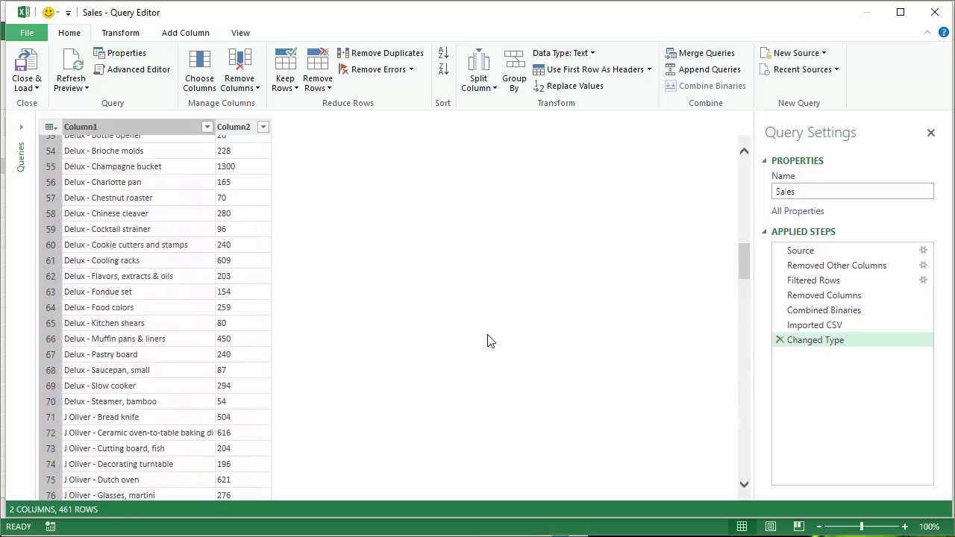
scroll(488, 341, "up", 9)
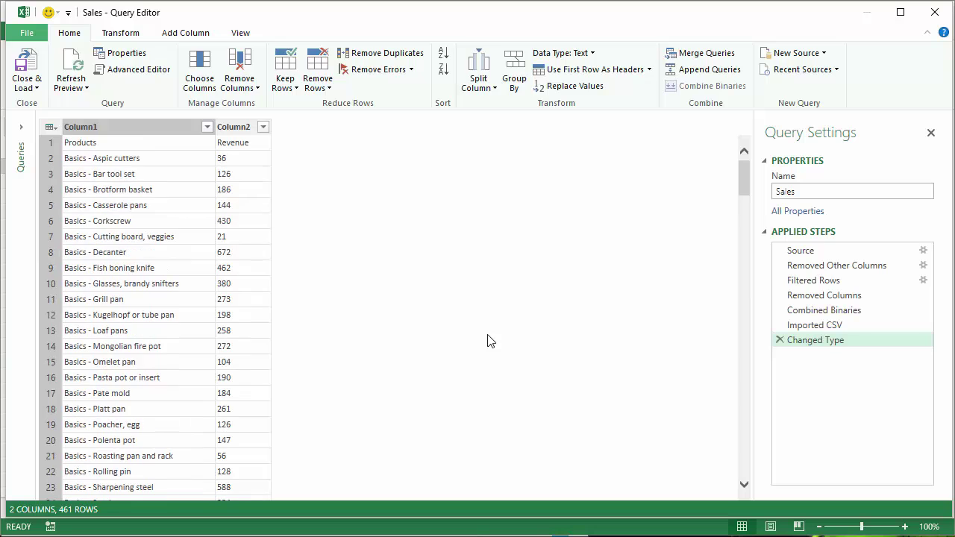
scroll(489, 341, "down", 20)
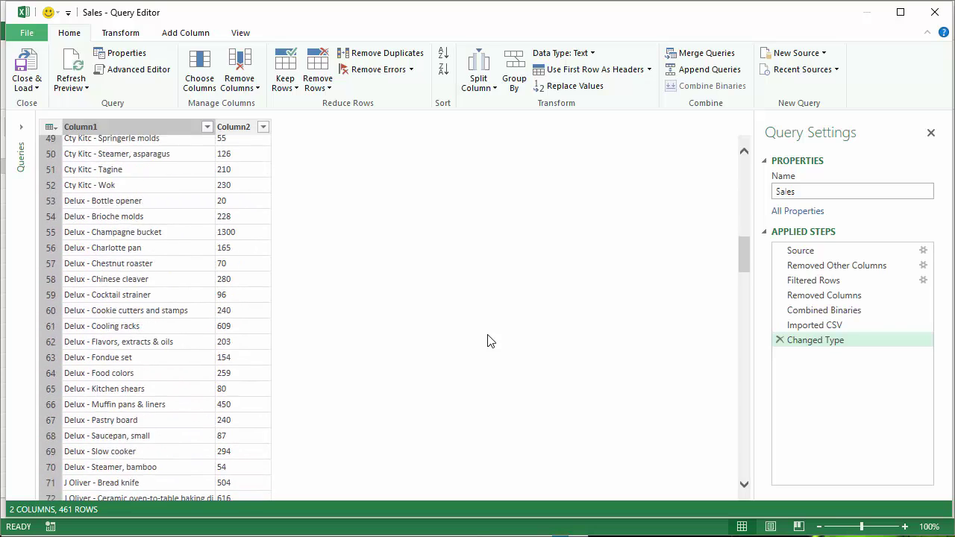
scroll(490, 341, "down", 10)
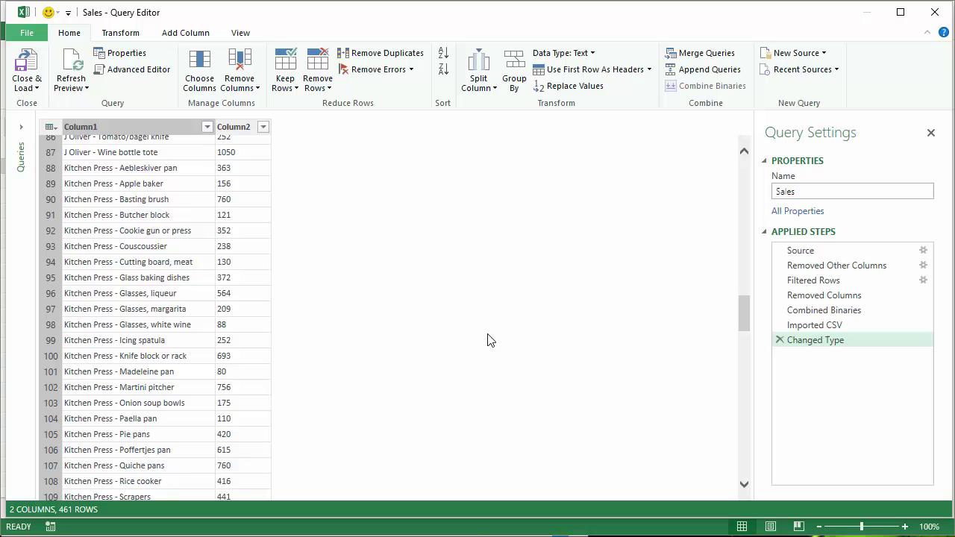
scroll(490, 341, "down", 5)
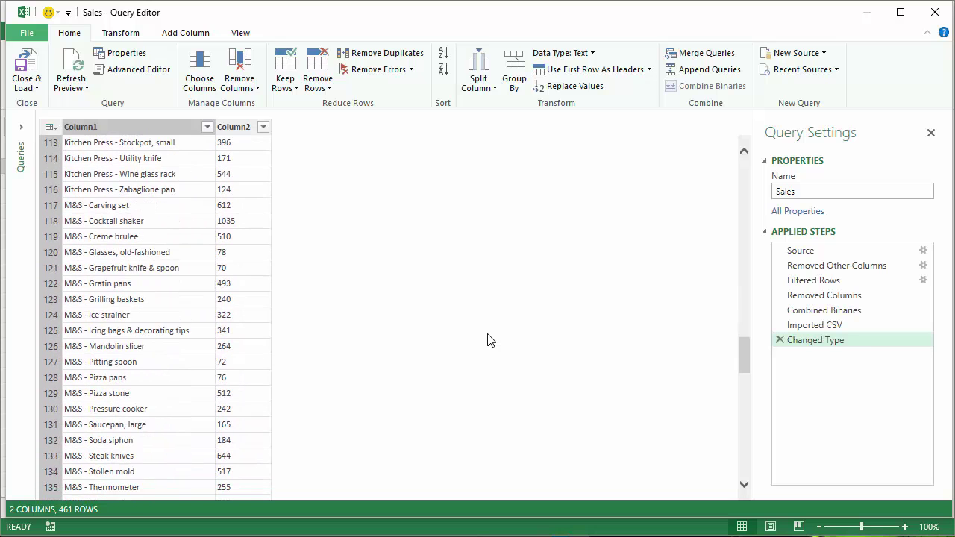
scroll(490, 341, "down", 10)
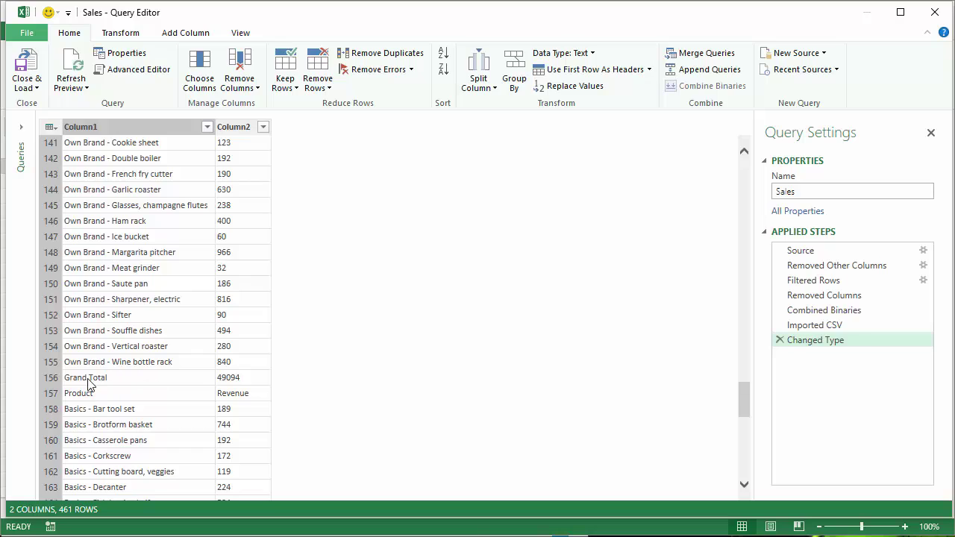
left_click(241, 380)
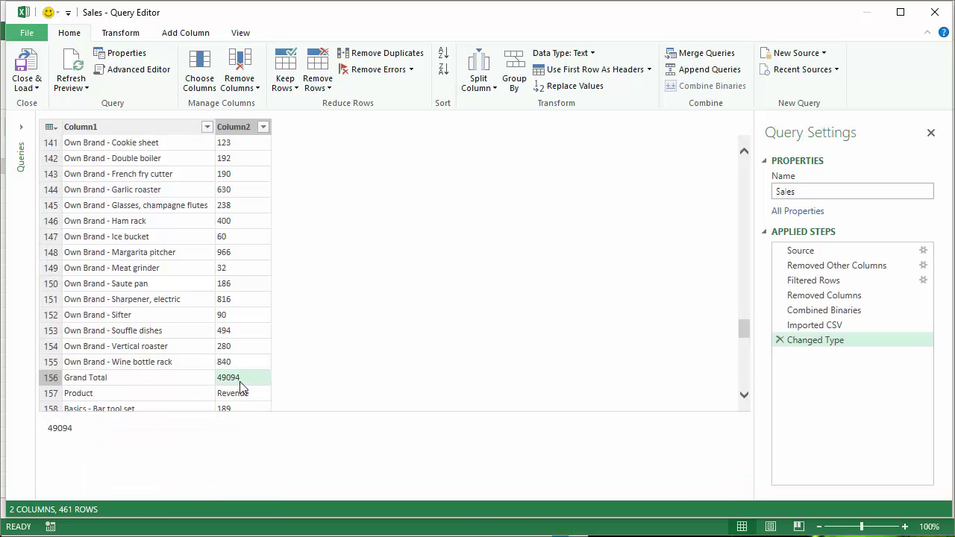
left_click(83, 394)
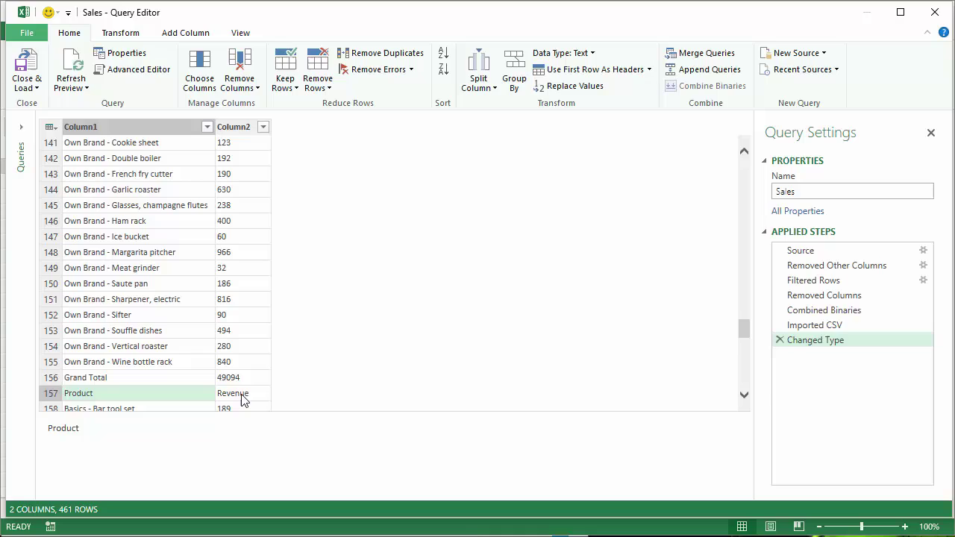
left_click_drag(250, 409, 255, 492)
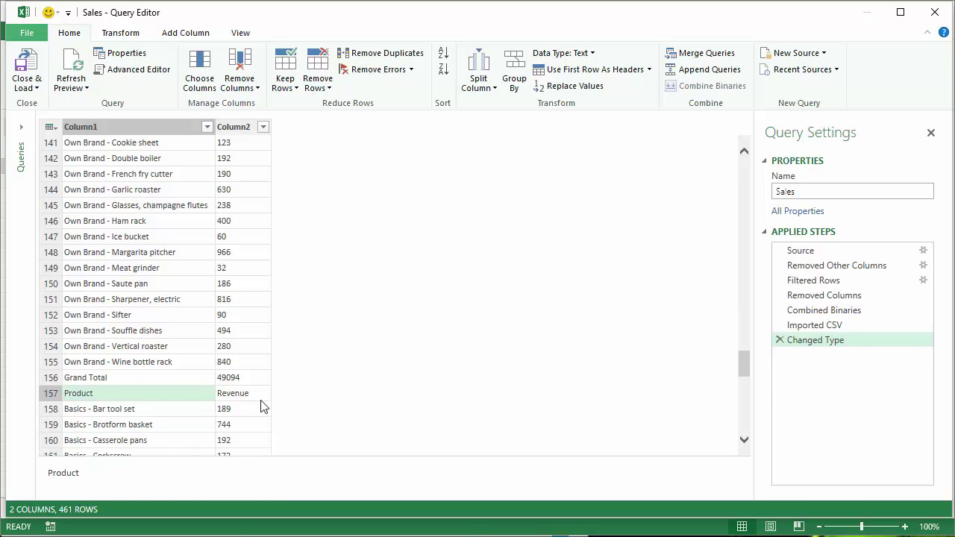
left_click_drag(741, 366, 746, 159)
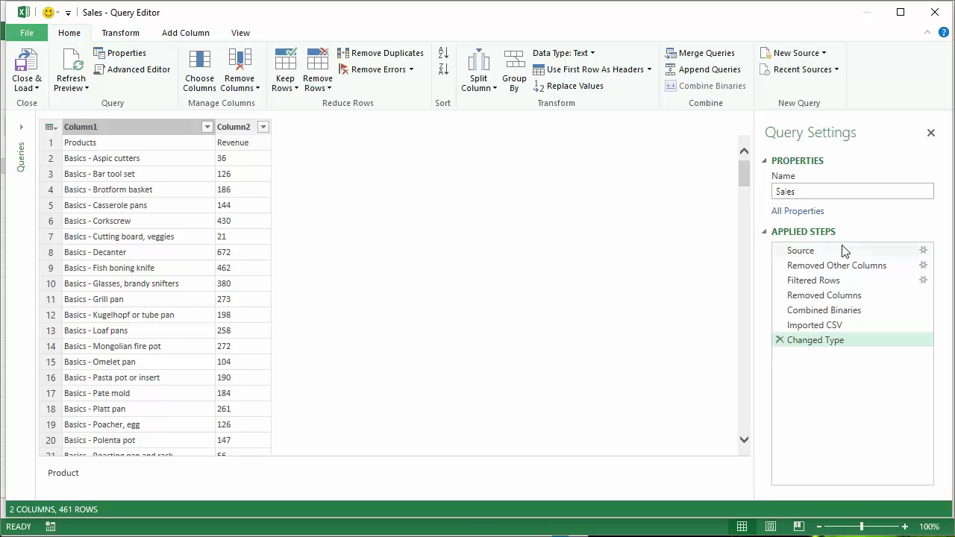
Delete the Changed Type, Imported CSV and Combined Binaries applied steps.
left_click(780, 340)
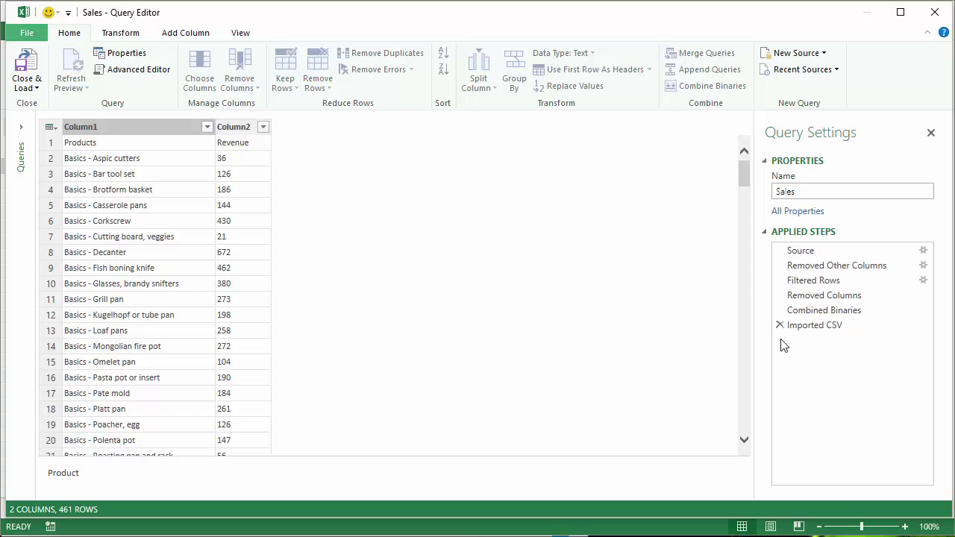
left_click(779, 324)
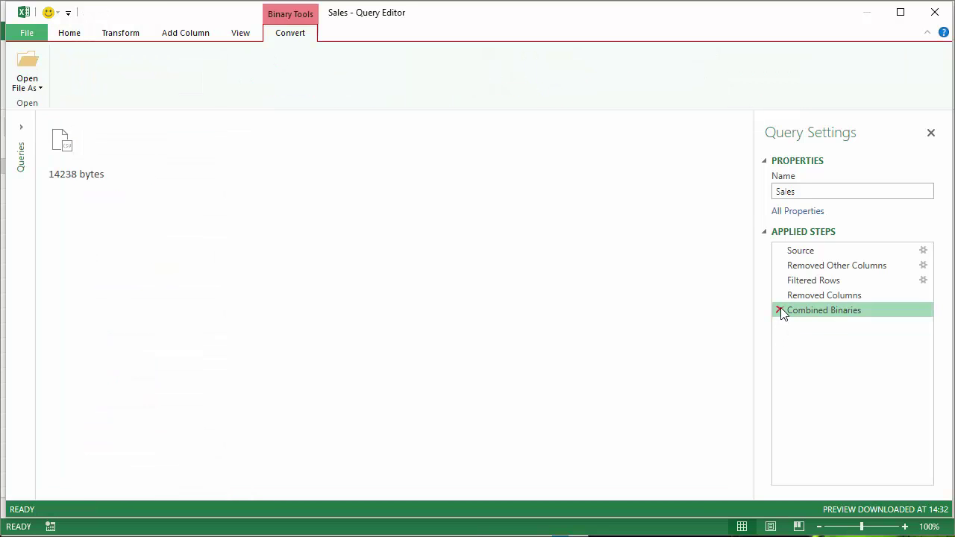
left_click(780, 310)
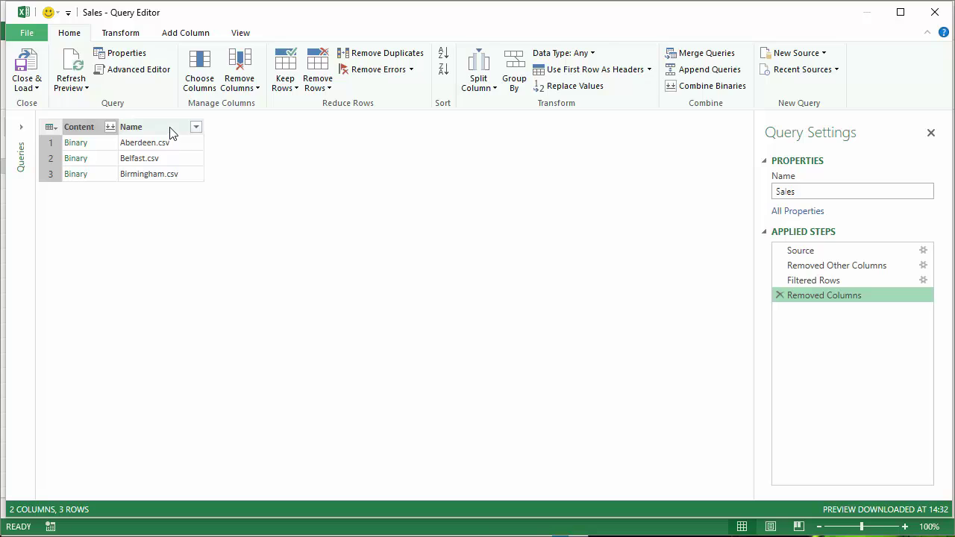
Replace '.csv' with nothing in the Name column, leaving Aberdeen, Belfast and Birmingham.
left_click(168, 127)
right_click(168, 127)
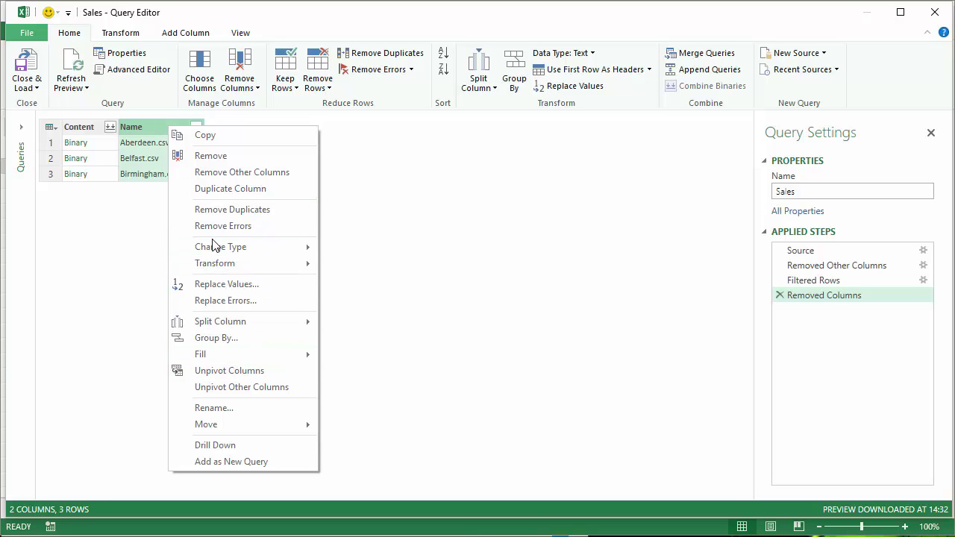
left_click(214, 284)
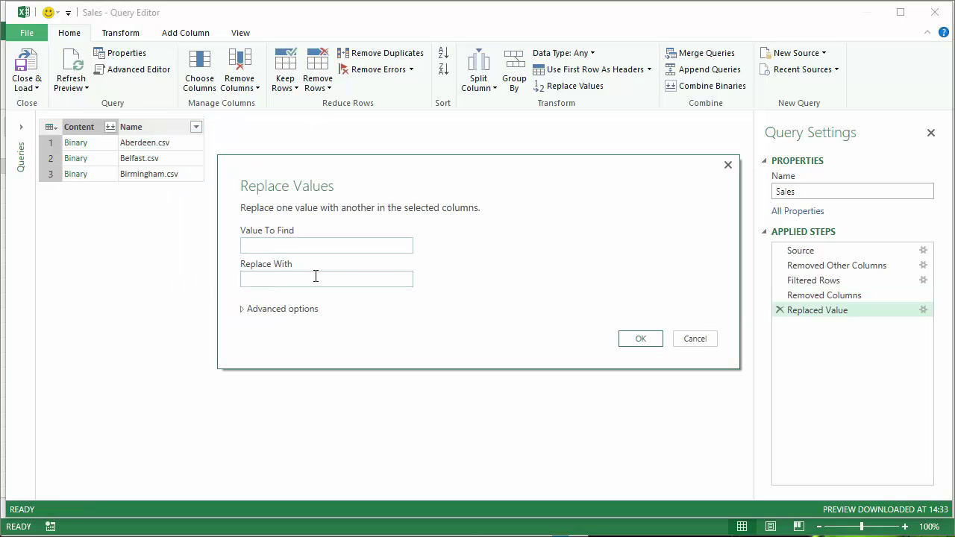
type(".")
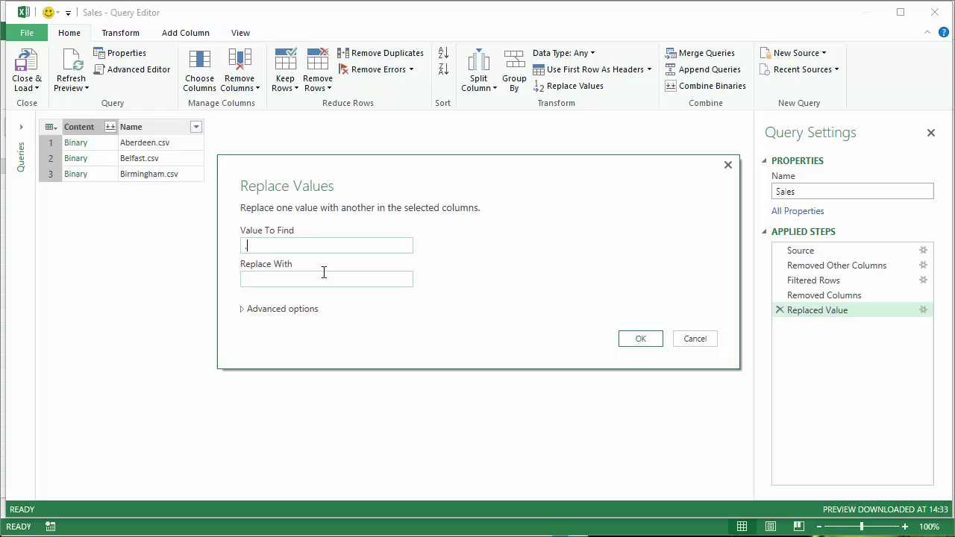
type("csv")
left_click(314, 279)
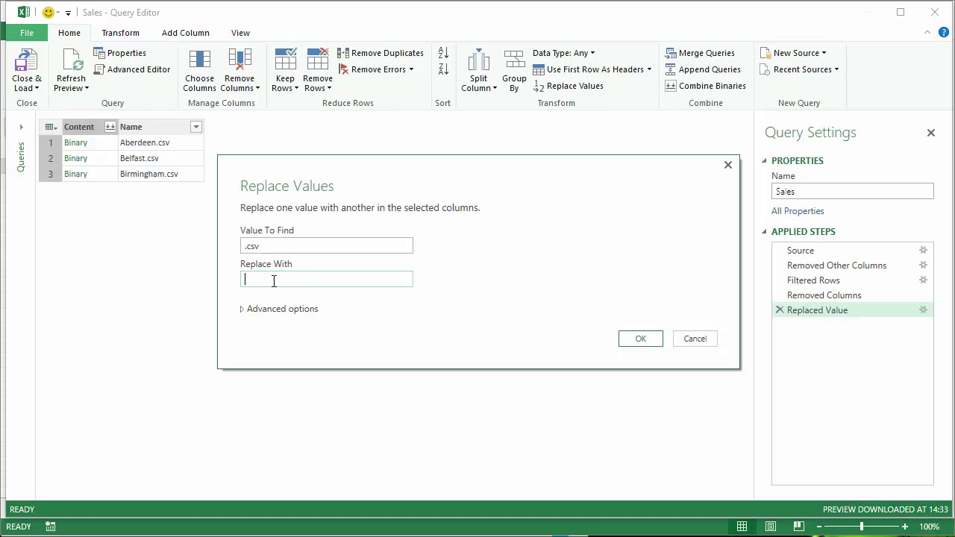
left_click(639, 339)
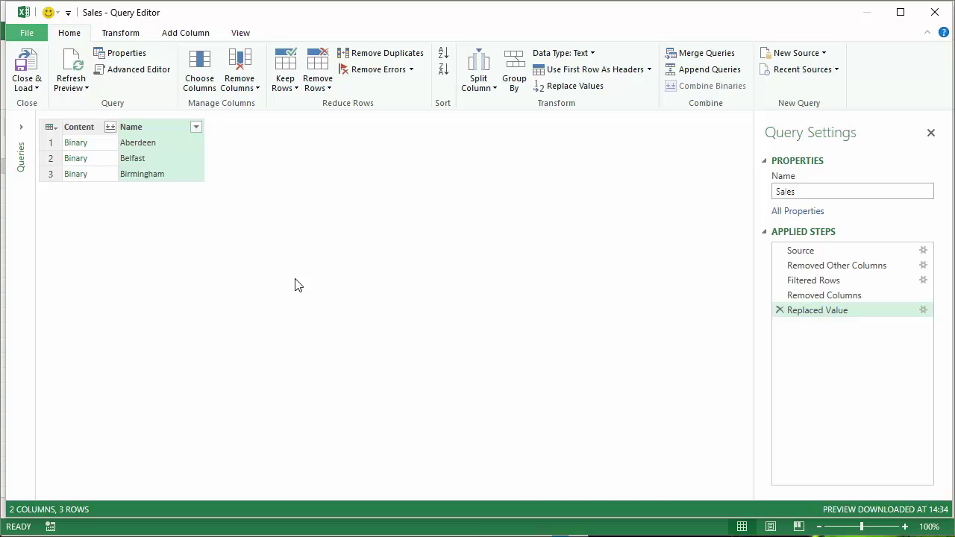
Add a Custom column with the formula =Csv.Document([Content]).
left_click(183, 34)
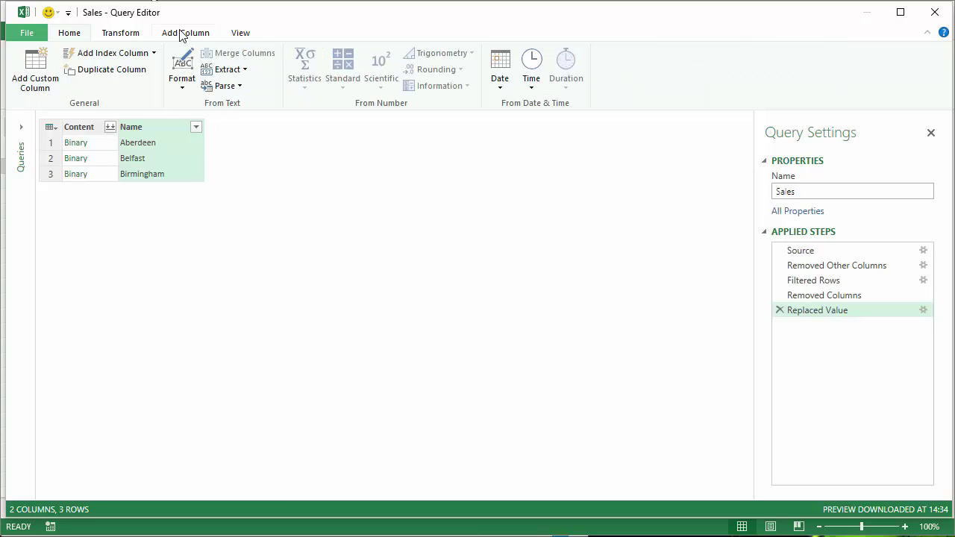
left_click(38, 81)
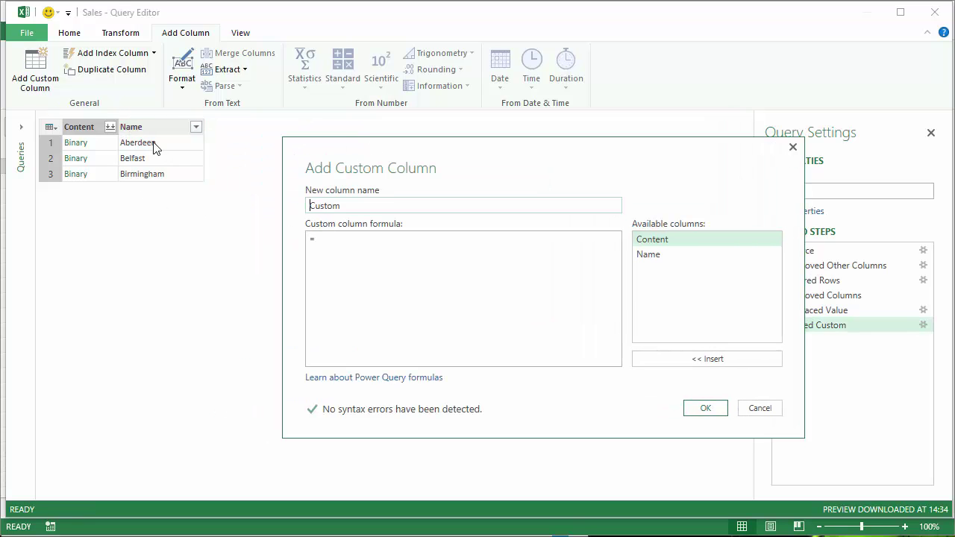
left_click(332, 241)
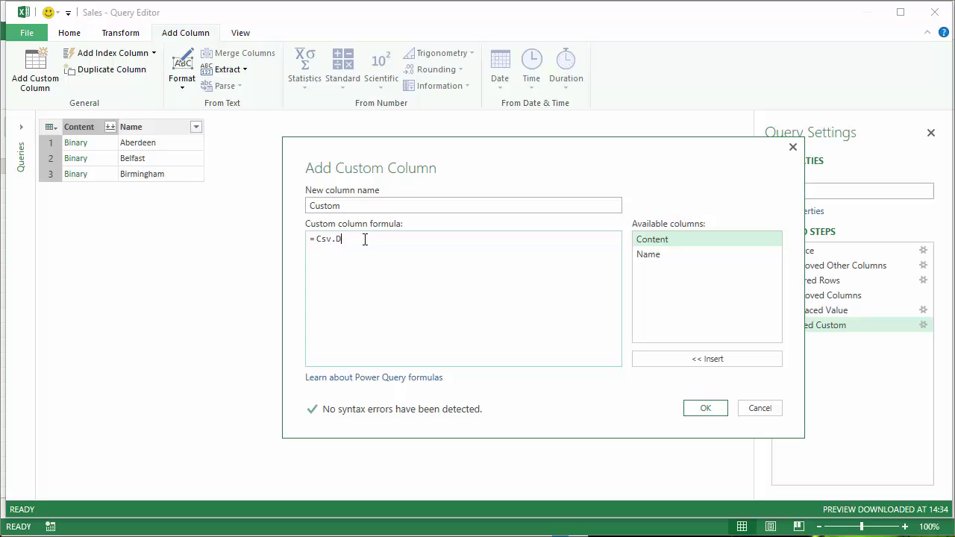
type("ocument")
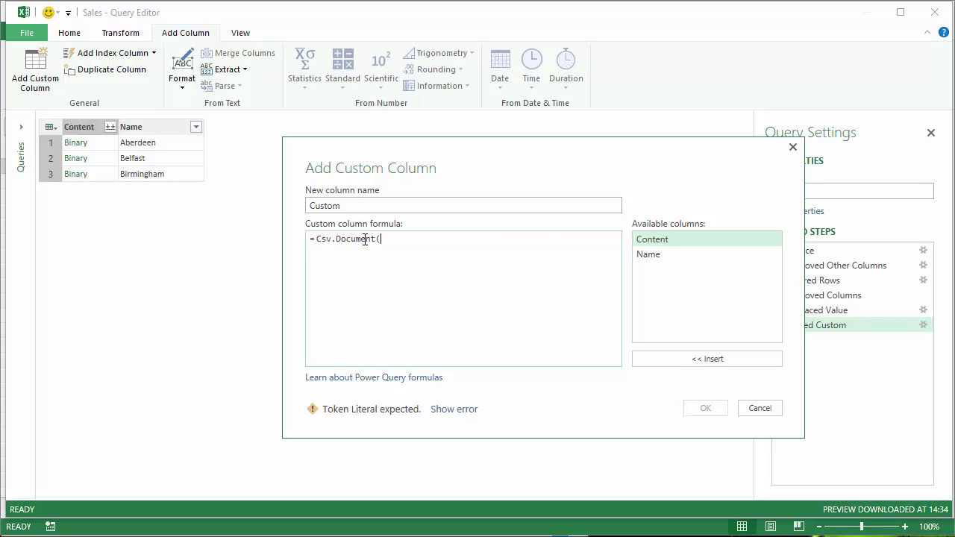
type("([[Conte")
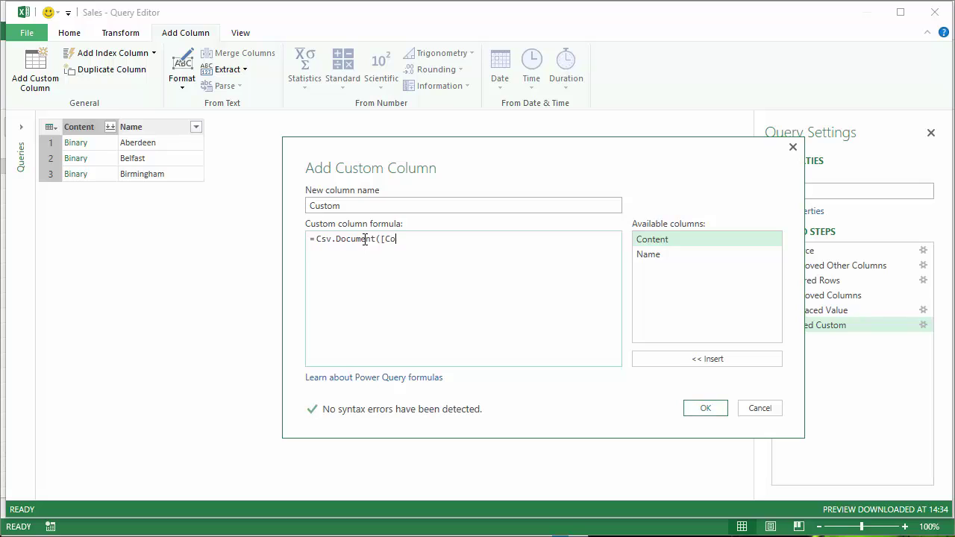
type("ntent])")
key("BackSpace")
left_click(706, 408)
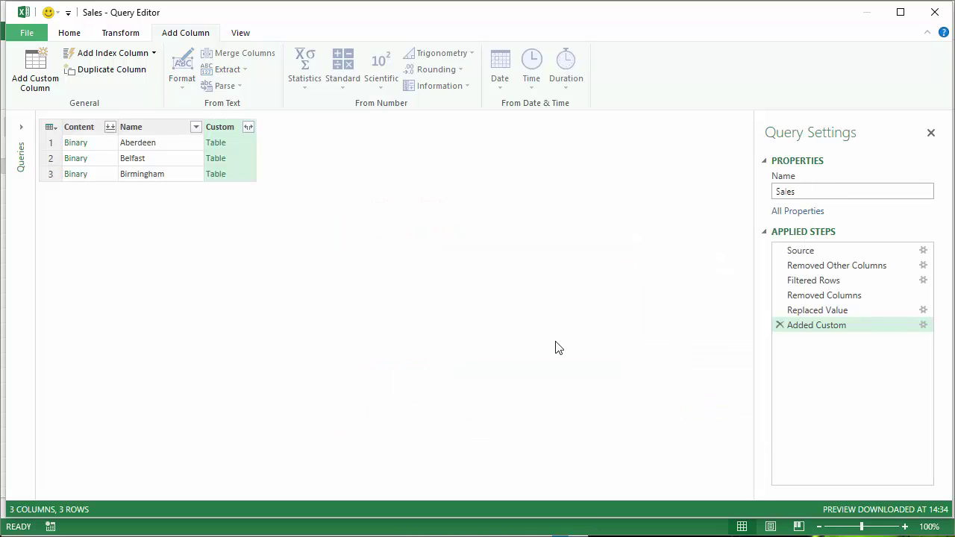
Expand the Custom column into Custom.Column1 and Custom.Column2, giving 461 rows.
left_click(249, 129)
left_click(396, 301)
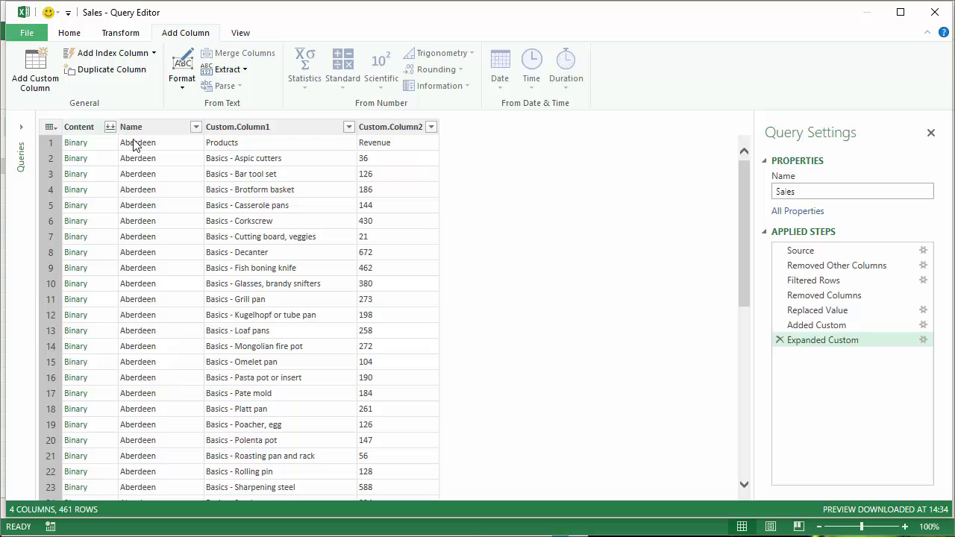
scroll(744, 202, "down", 2)
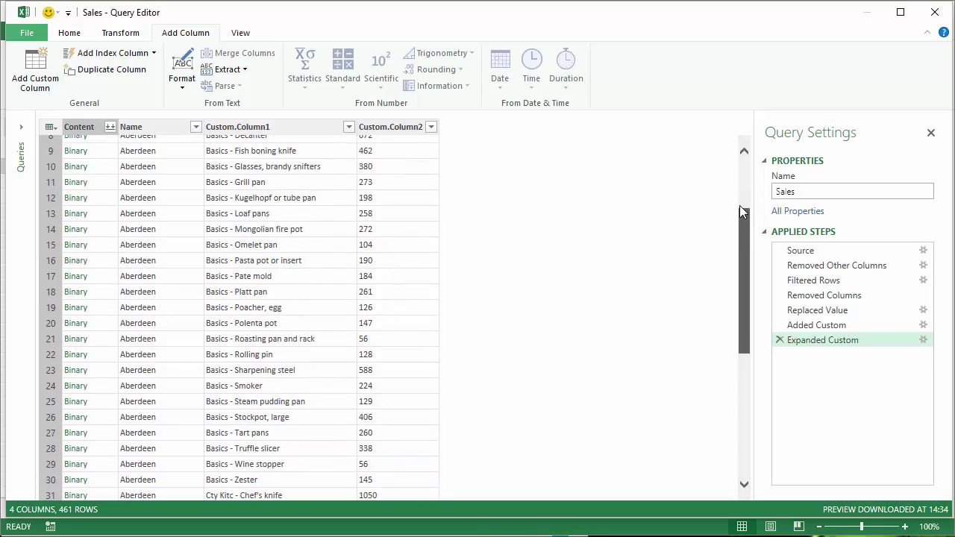
scroll(742, 212, "up", 2)
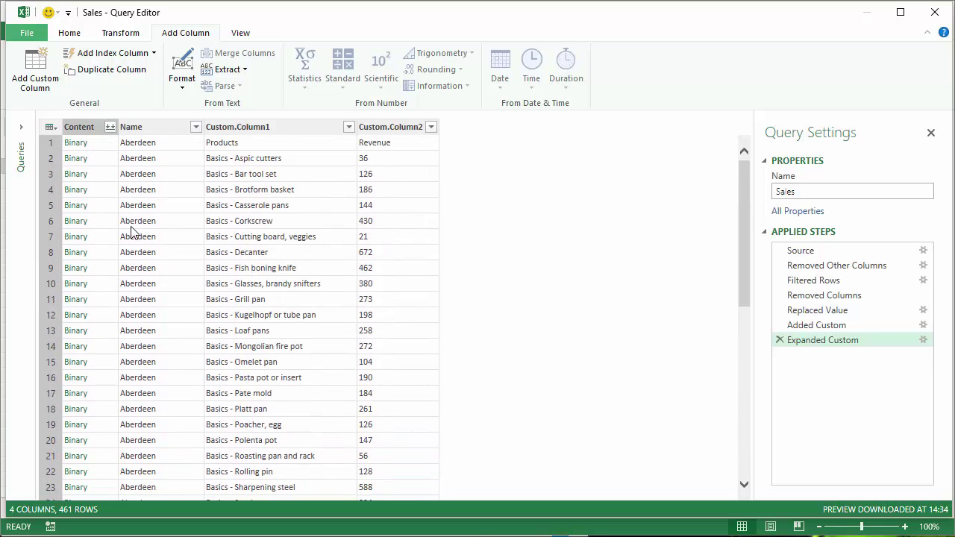
left_click_drag(746, 185, 740, 165)
Remove the Content column and use the first row as headers.
right_click(78, 130)
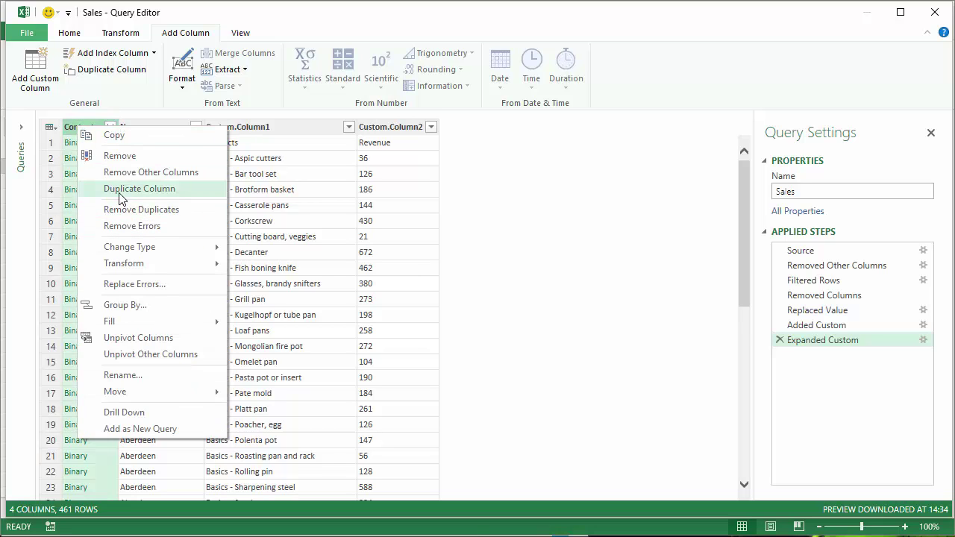
left_click(119, 157)
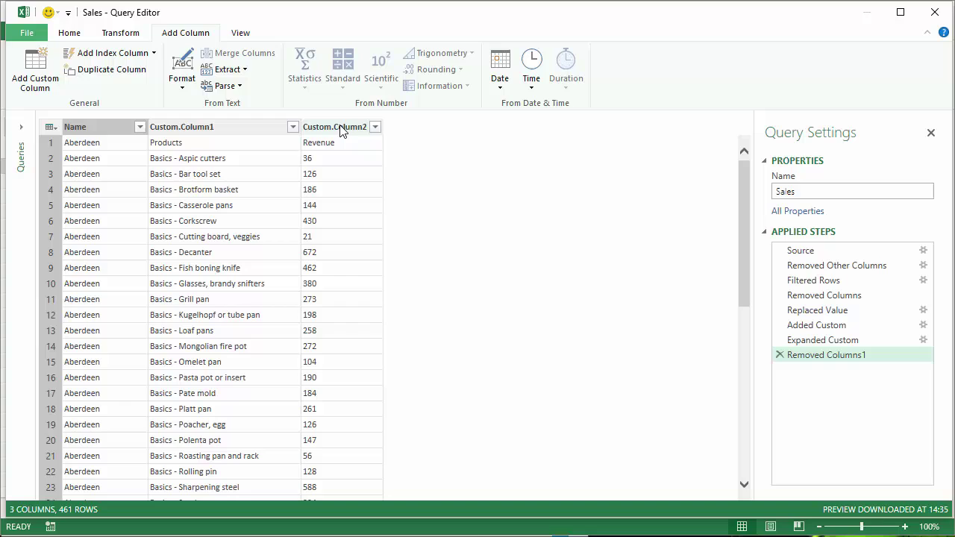
left_click(69, 33)
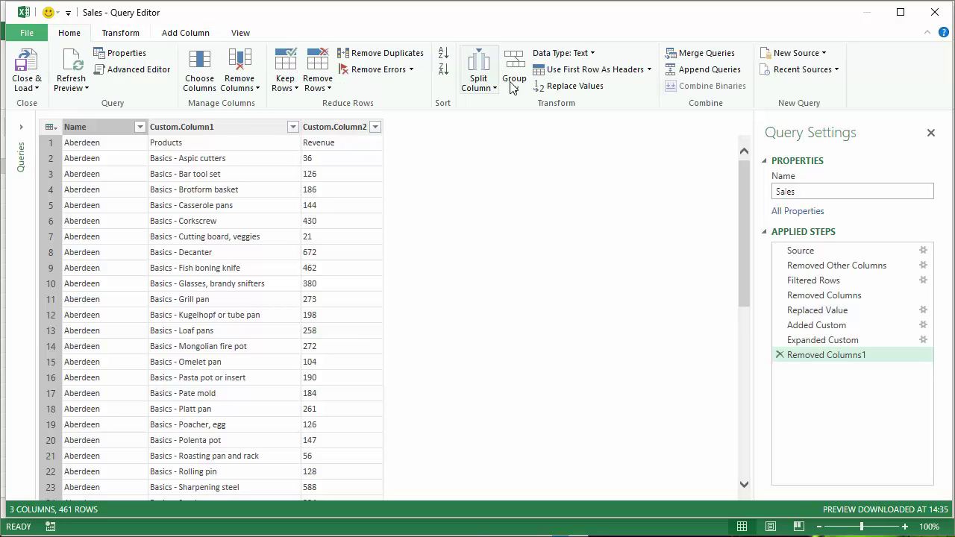
left_click(649, 70)
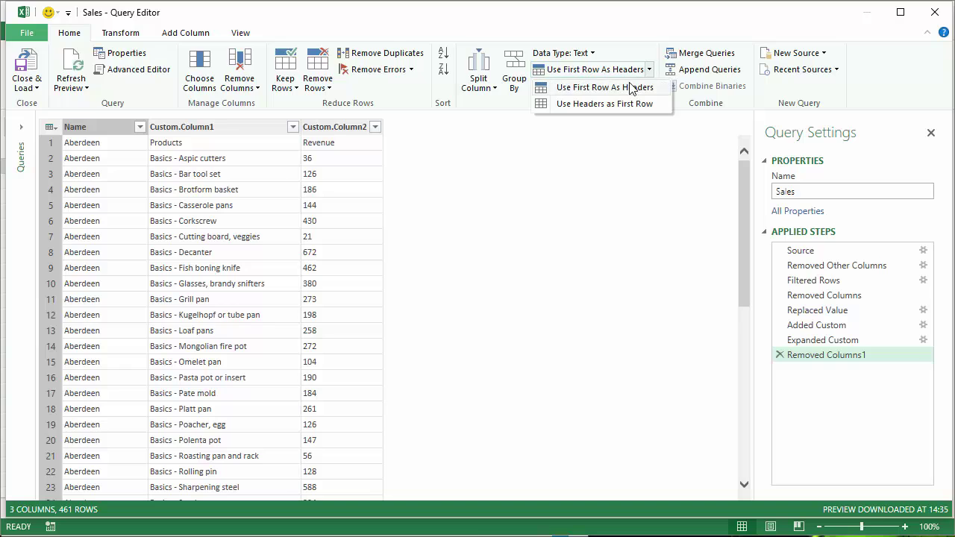
left_click(631, 90)
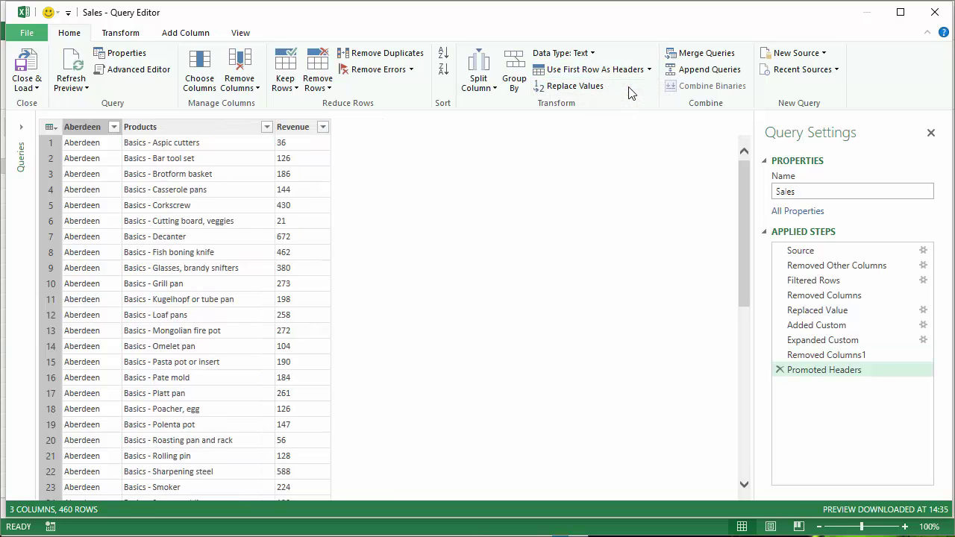
Rename the Aberdeen column to Branch.
left_click(85, 128)
right_click(84, 129)
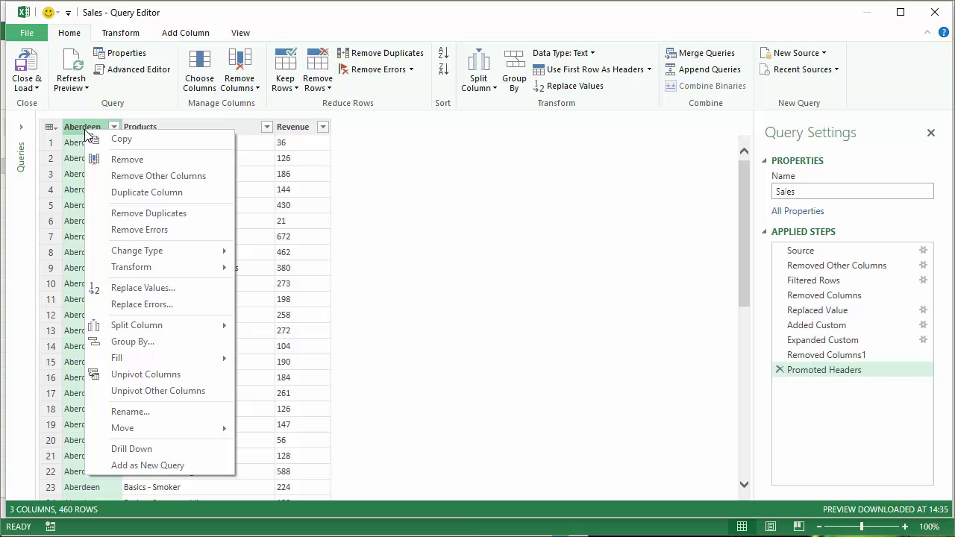
left_click(124, 412)
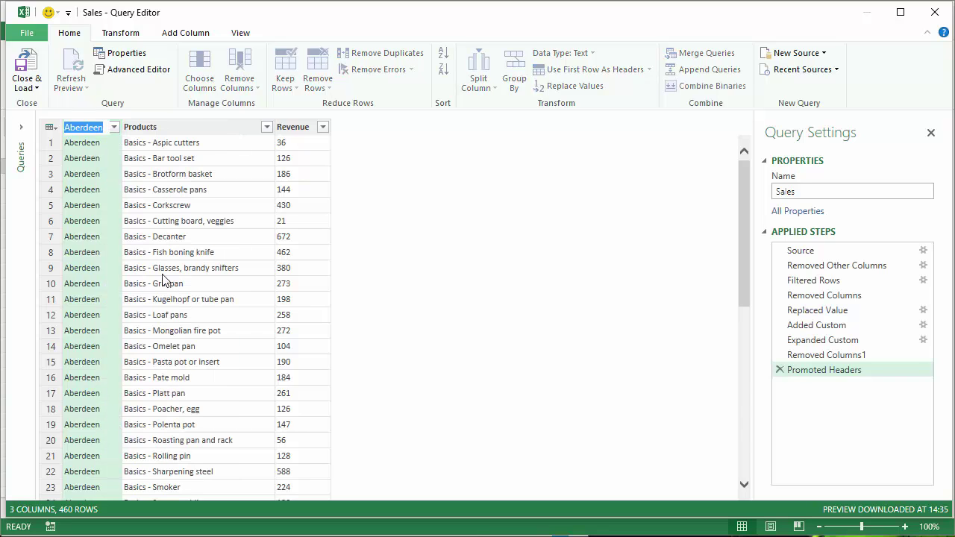
type("Branch")
key("Return")
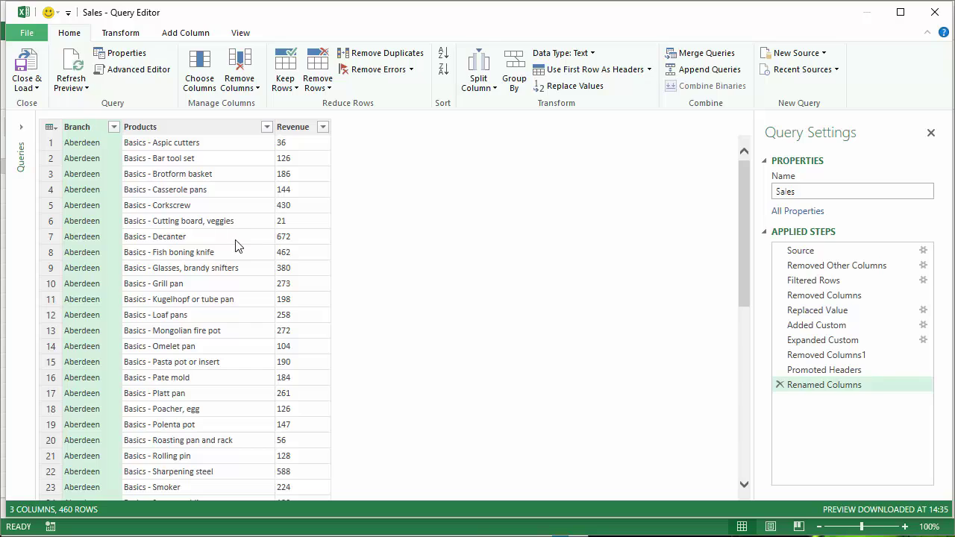
left_click(232, 228)
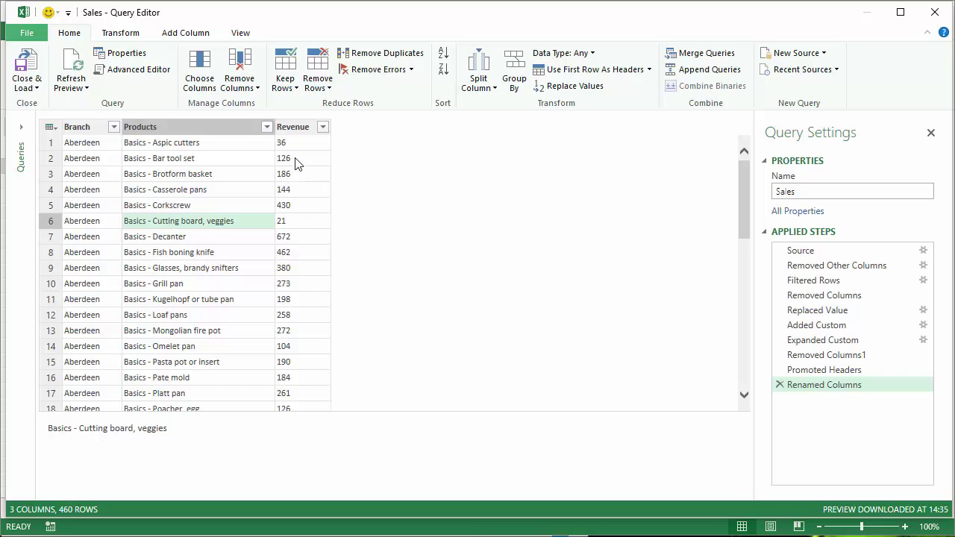
left_click_drag(742, 187, 741, 262)
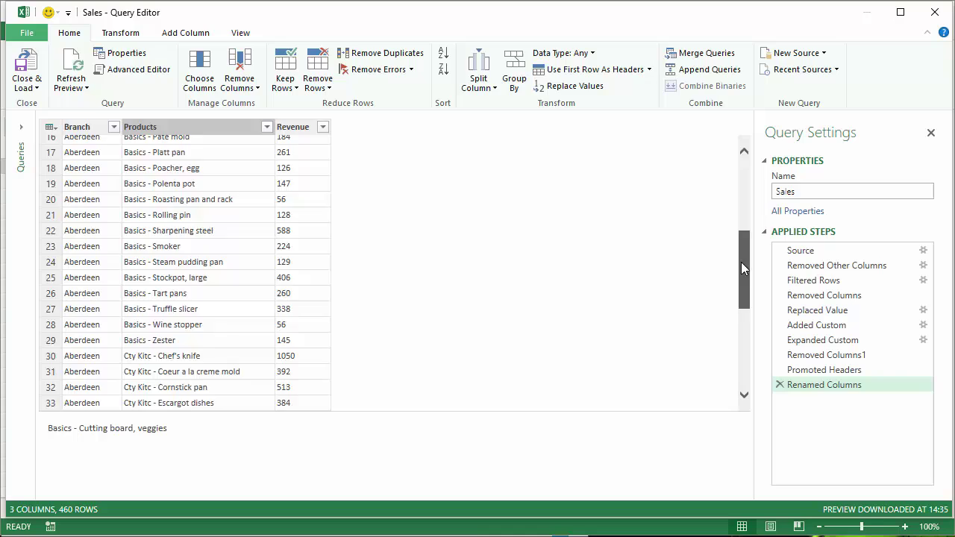
scroll(622, 309, "down", 20)
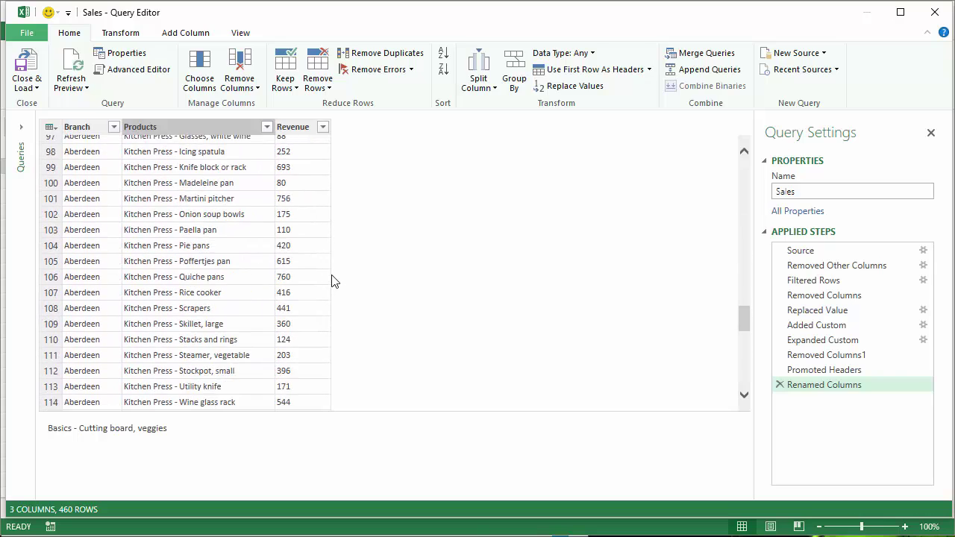
scroll(334, 281, "down", 17)
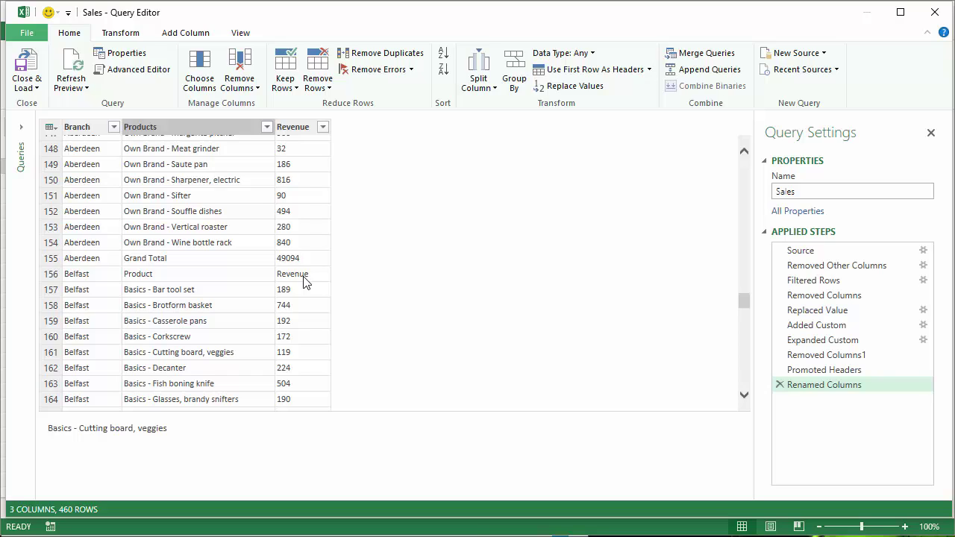
Change the Revenue column's type to Decimal Number.
right_click(289, 129)
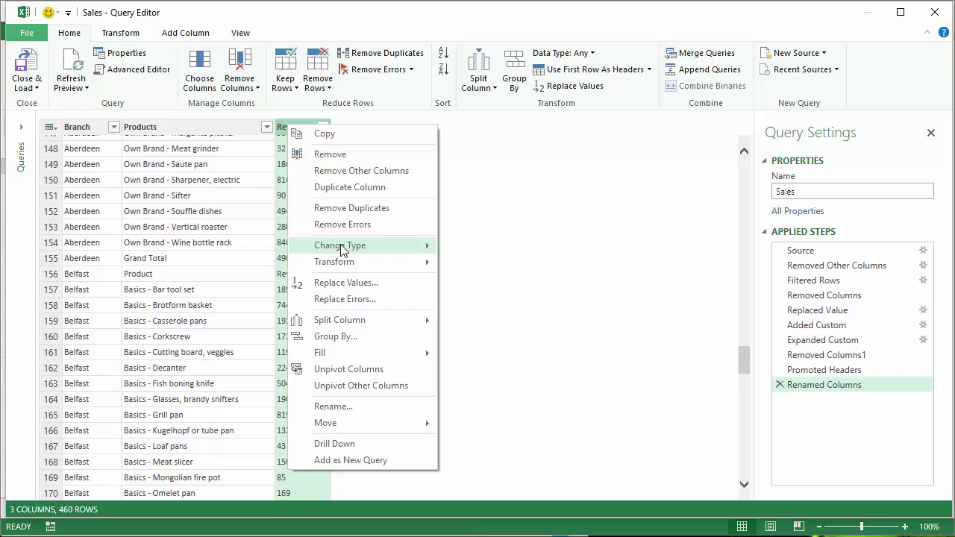
mouse_move(342, 249)
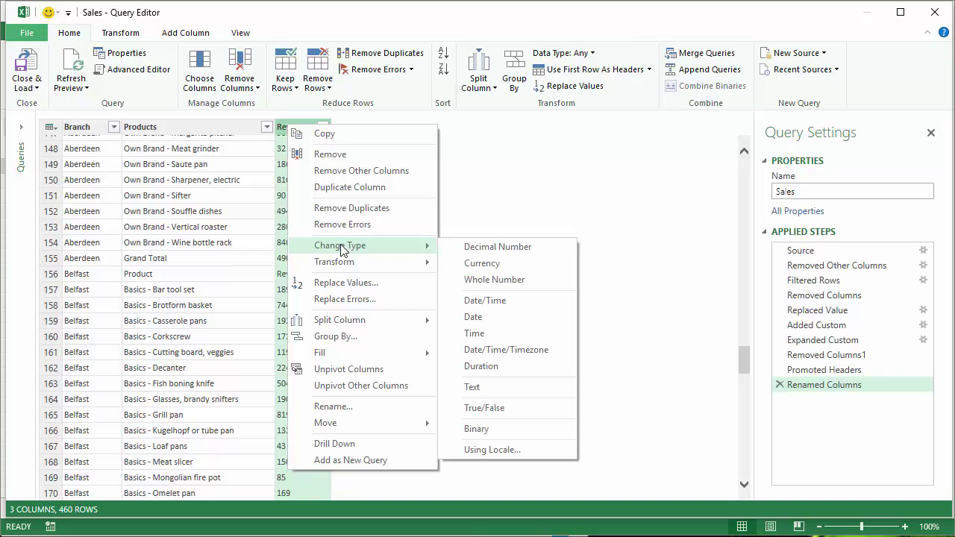
left_click(476, 251)
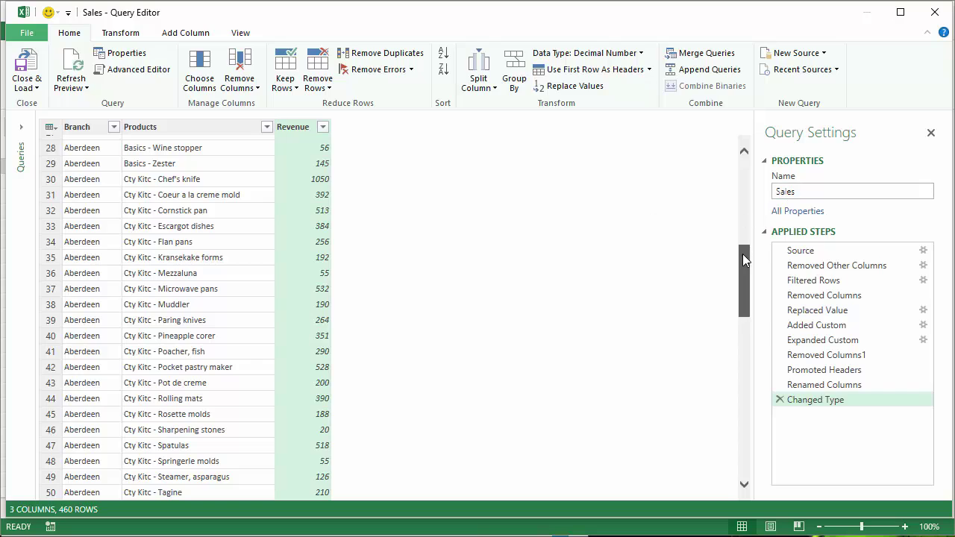
left_click_drag(743, 259, 721, 301)
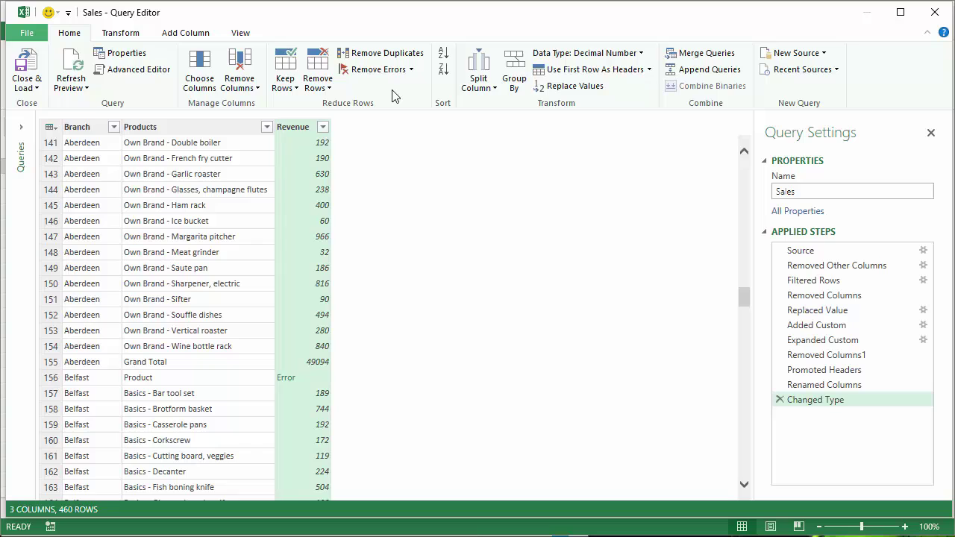
Remove the rows that errored in Revenue, dropping Belfast's repeated header row to leave 458 rows.
left_click(411, 71)
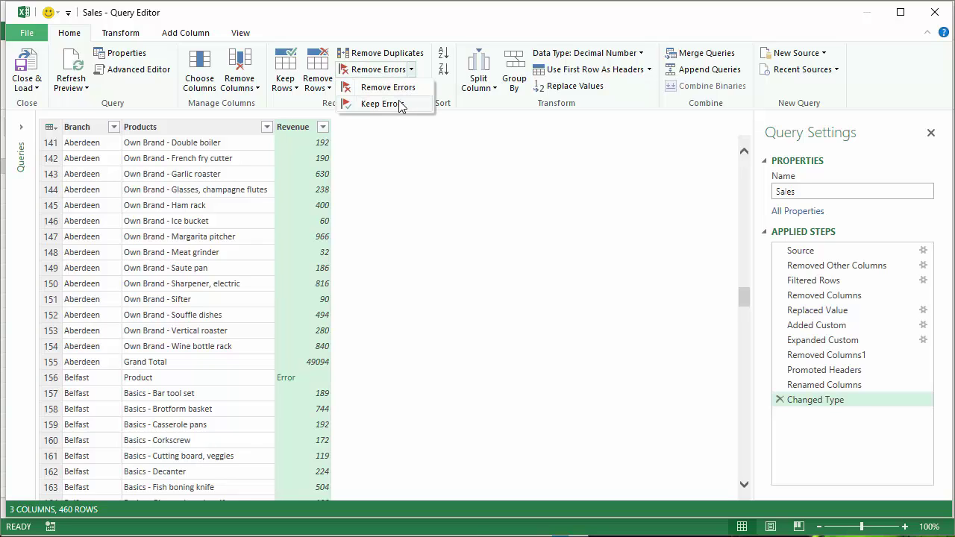
left_click(376, 89)
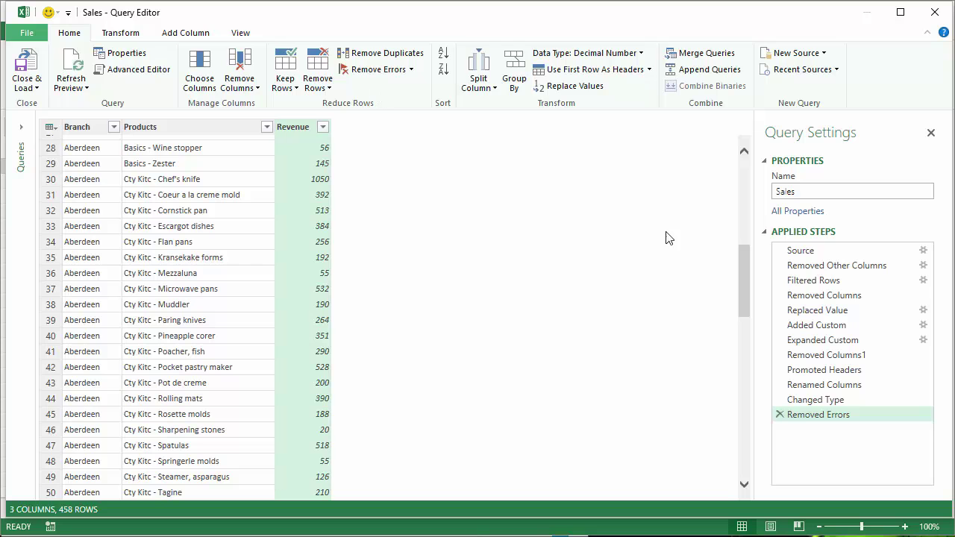
left_click_drag(746, 258, 742, 399)
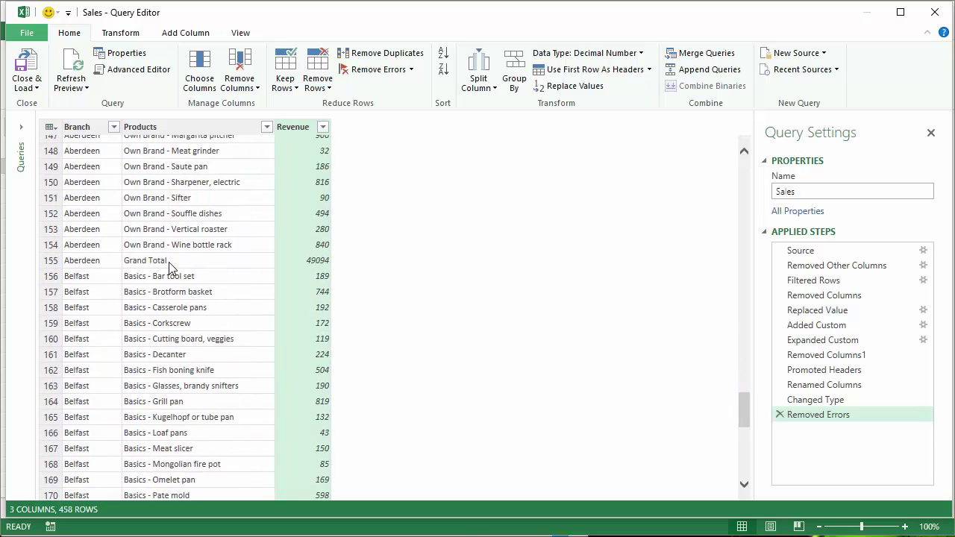
Uncheck Grand Total in the Products value filter to leave 455 rows.
left_click(266, 129)
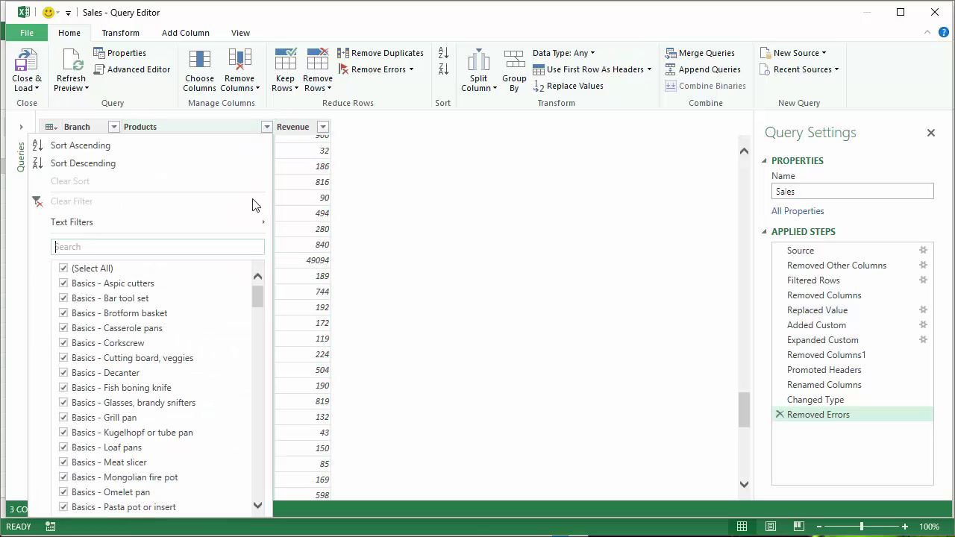
left_click_drag(257, 294, 269, 388)
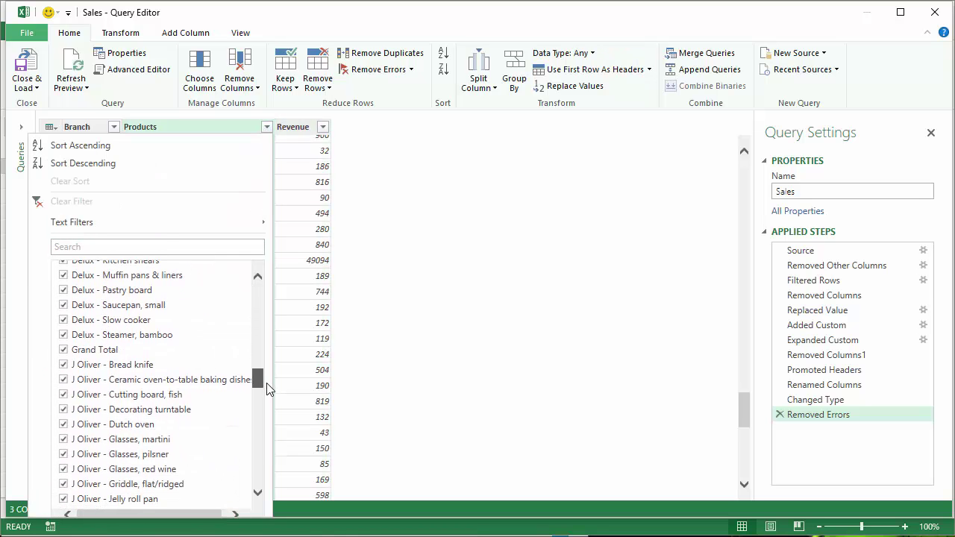
left_click(63, 350)
left_click(742, 408)
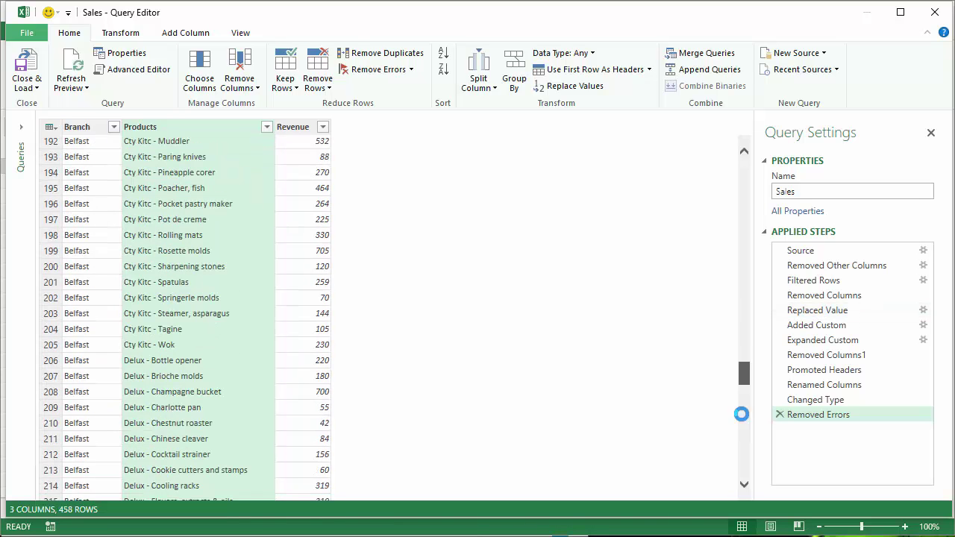
scroll(737, 358, "up", 5)
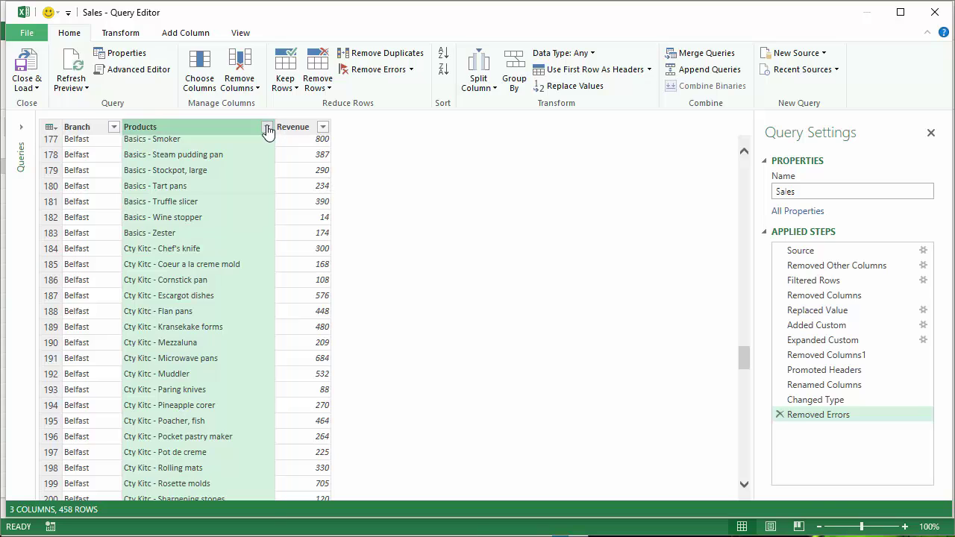
left_click(267, 129)
left_click_drag(256, 258, 267, 371)
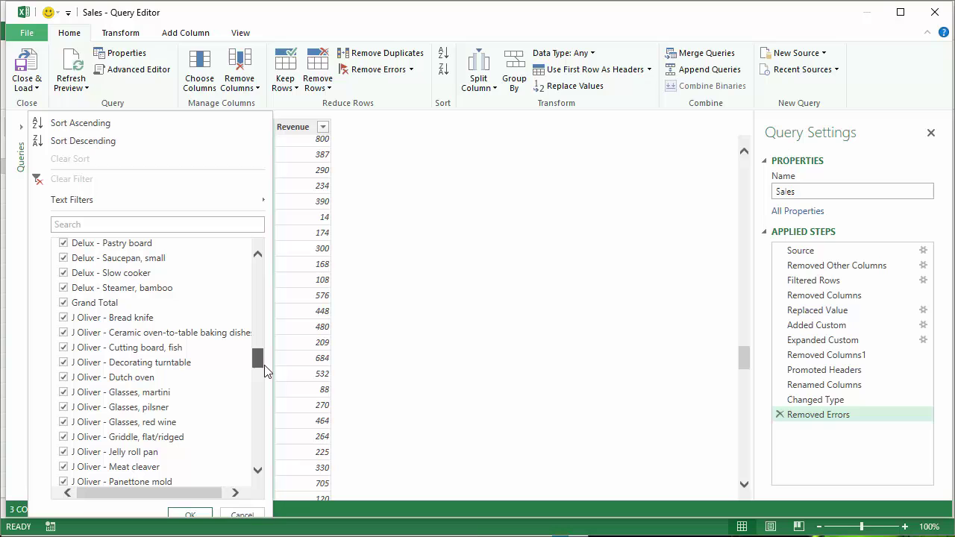
left_click(64, 302)
left_click(186, 514)
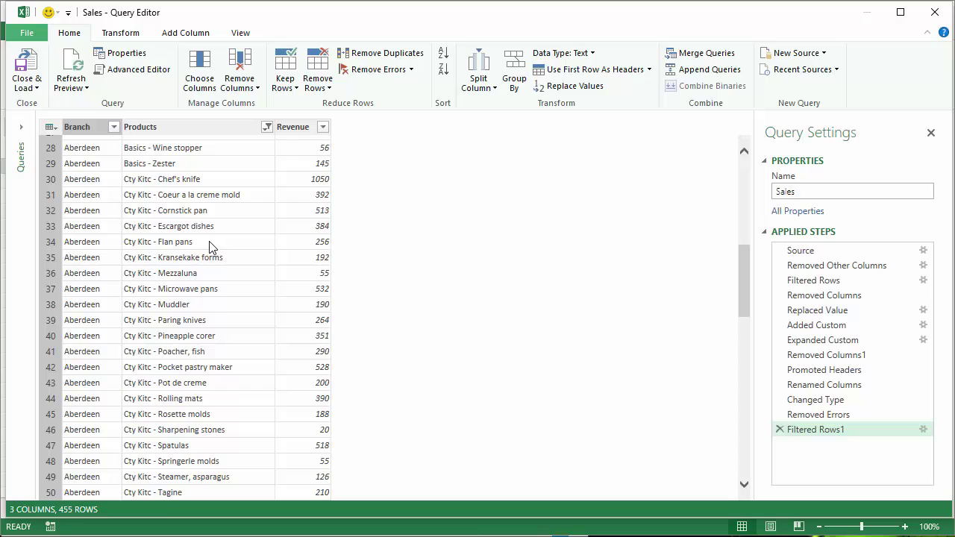
left_click_drag(741, 300, 744, 168)
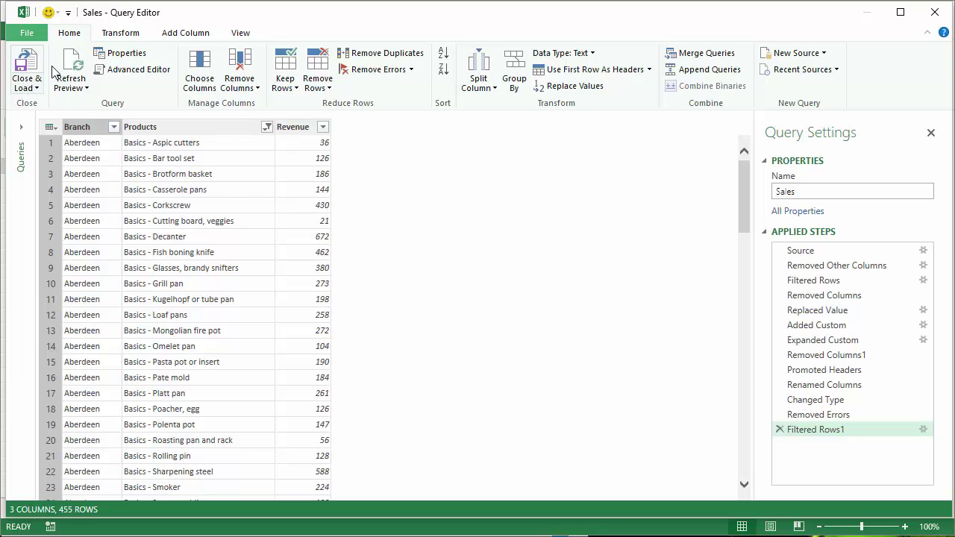
Close & Load the Sales query, then insert a PivotTable from it at Sheet2 cell E1.
left_click(36, 86)
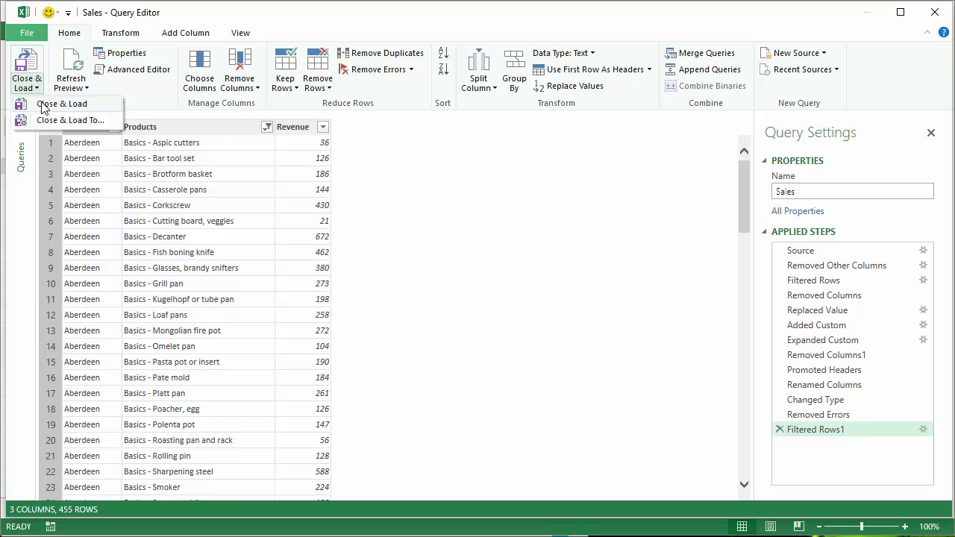
left_click(42, 106)
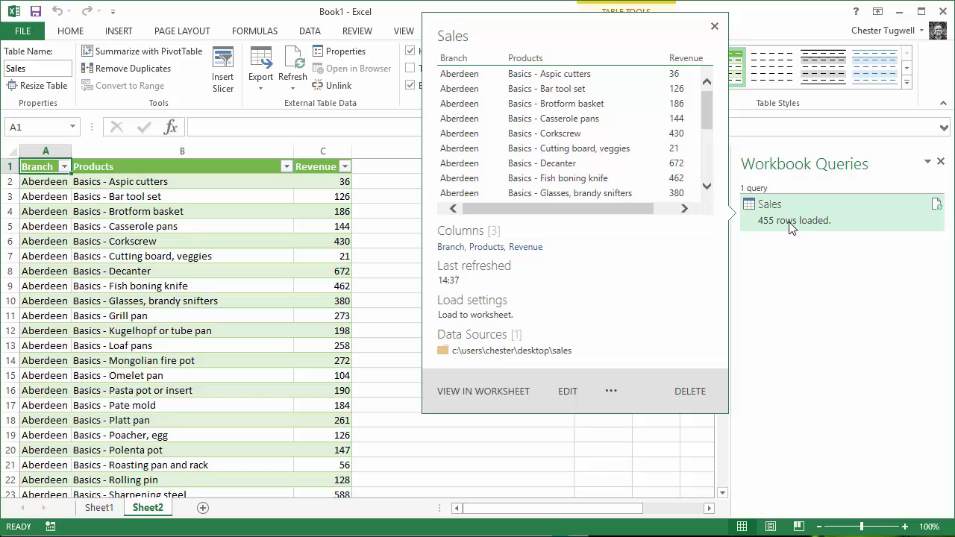
left_click(284, 225)
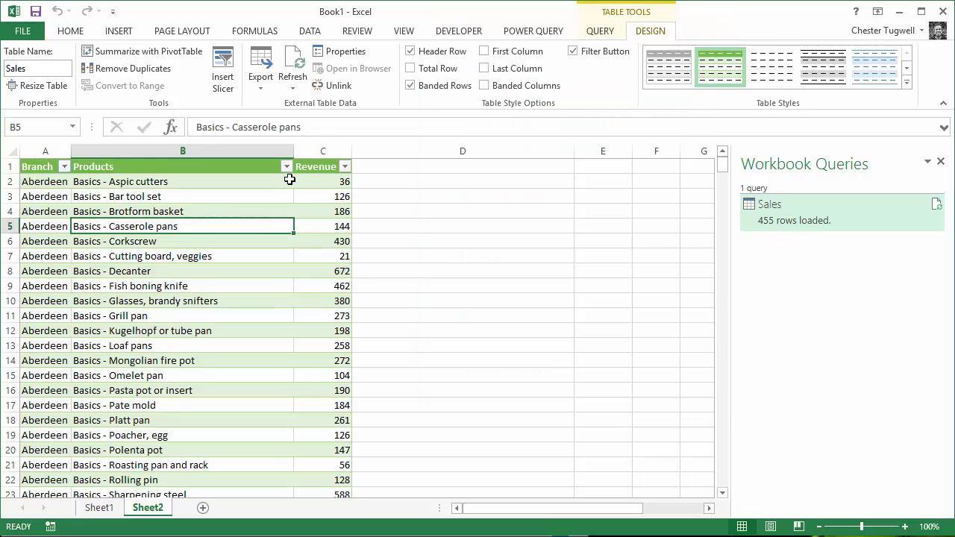
left_click(121, 33)
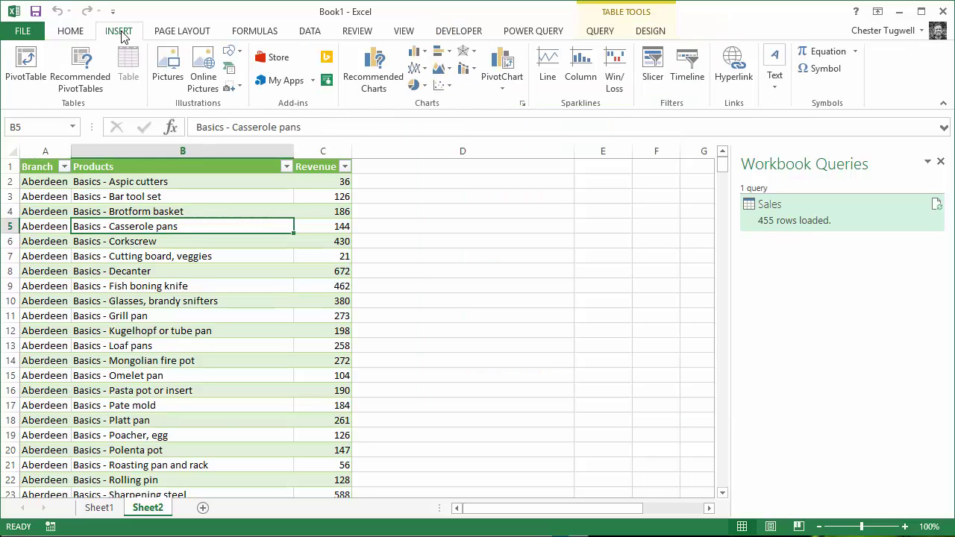
left_click(25, 64)
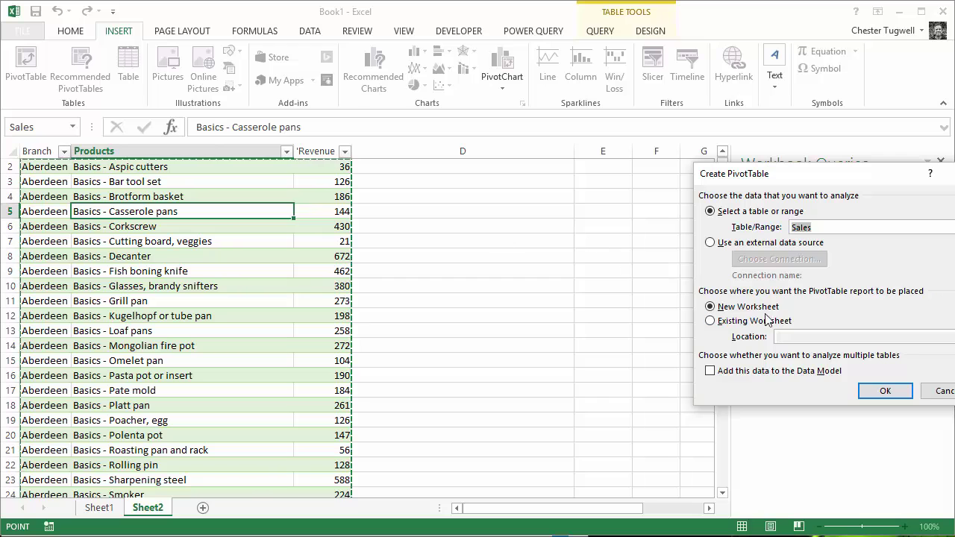
left_click(710, 321)
scroll(498, 209, "up", 1)
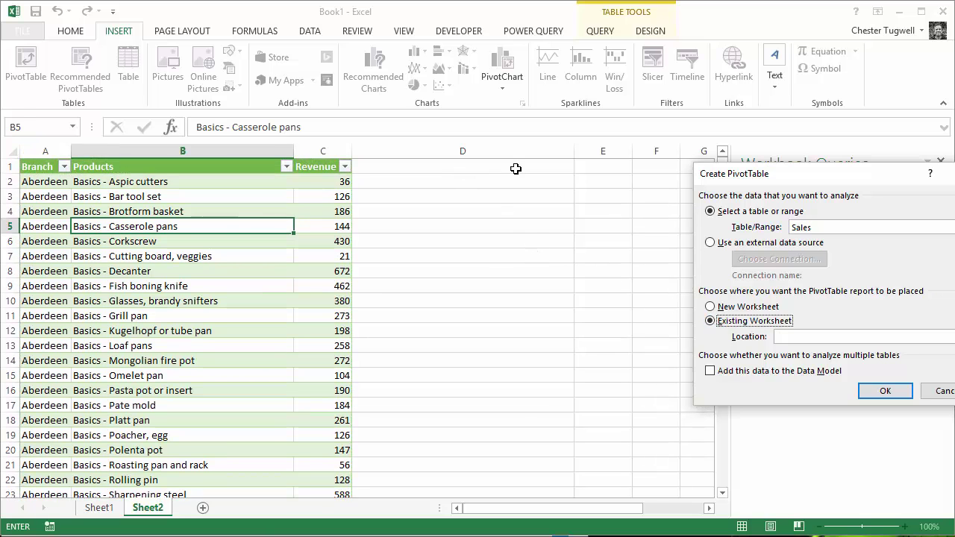
left_click(603, 165)
left_click(886, 393)
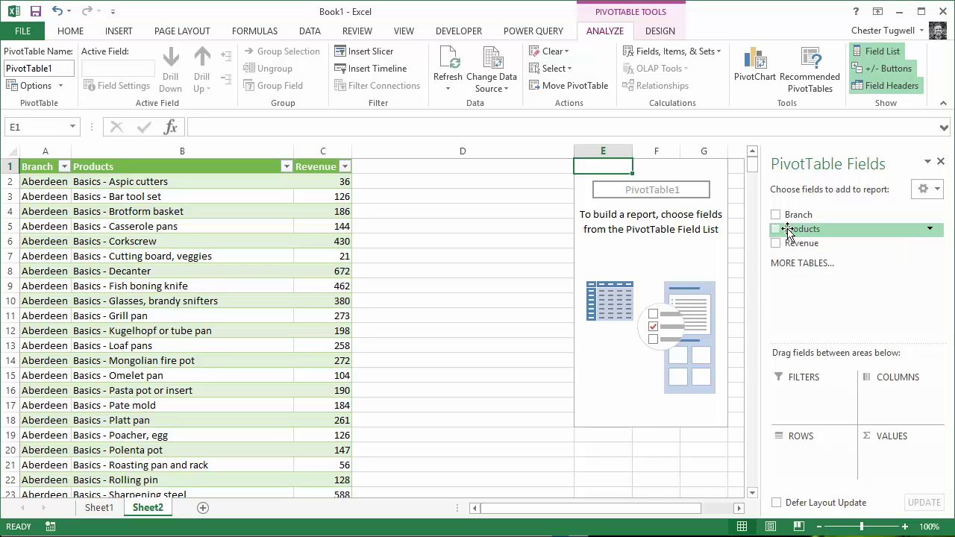
Put Products in the PivotTable rows and Sum of Revenue in values.
left_click_drag(788, 232, 792, 452)
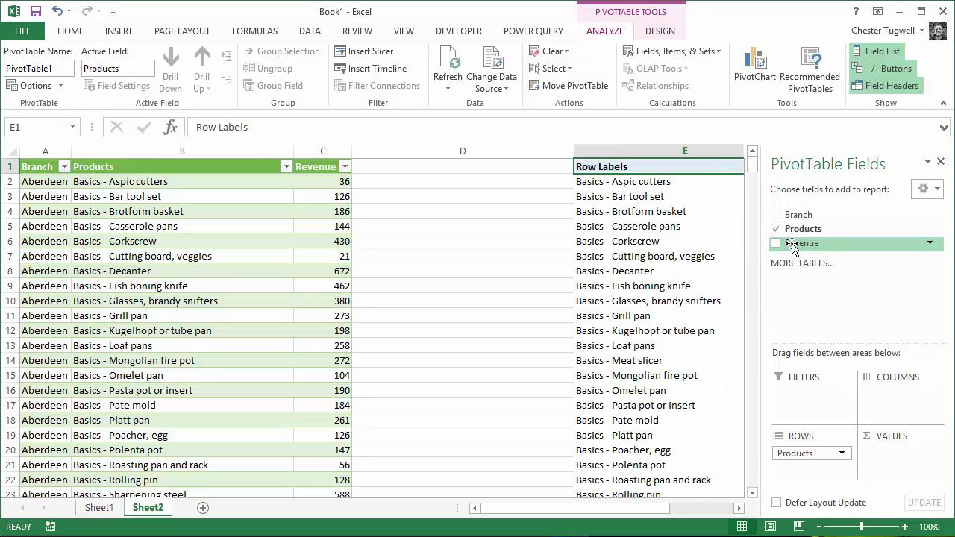
left_click_drag(793, 248, 888, 455)
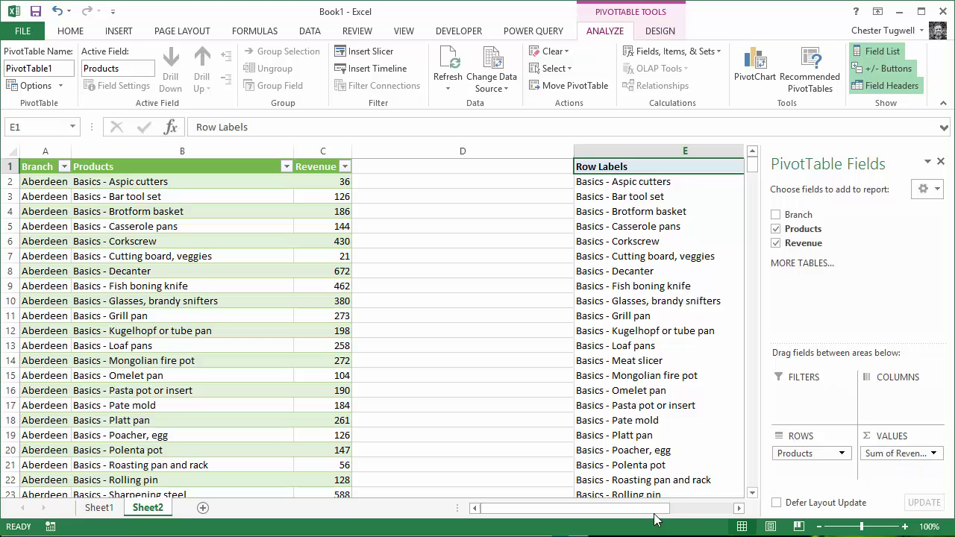
left_click_drag(654, 513, 702, 514)
Insert a Branch slicer and place it between the two tables.
left_click(370, 52)
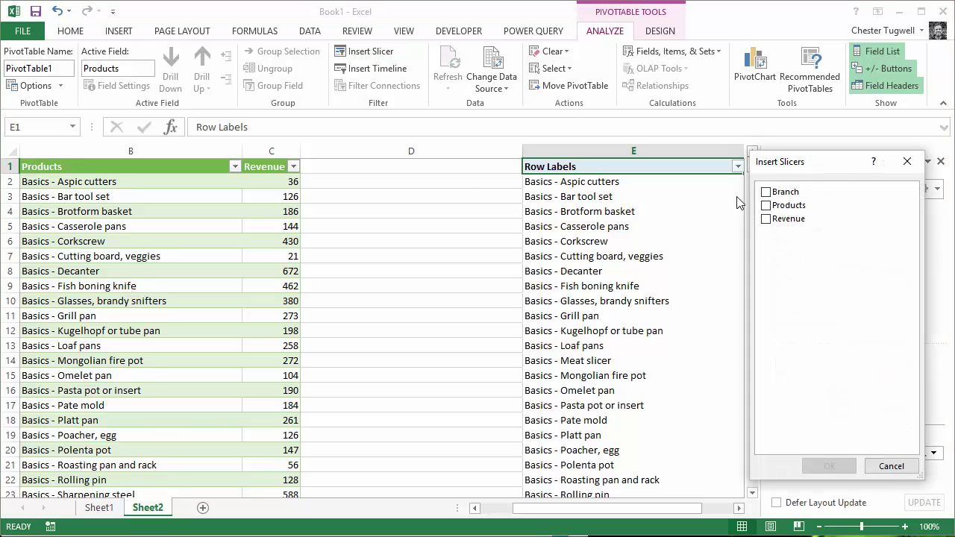
left_click(765, 193)
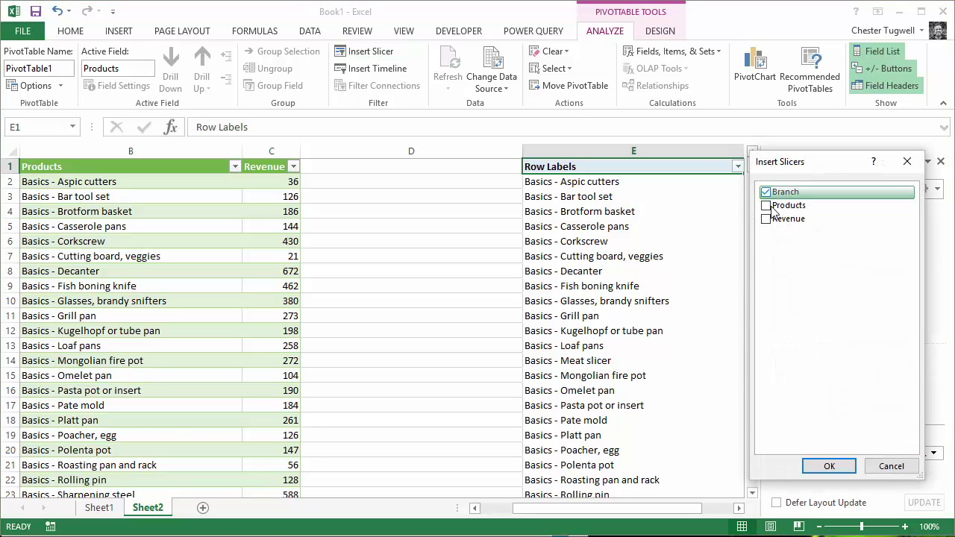
left_click(824, 465)
left_click_drag(373, 244, 381, 178)
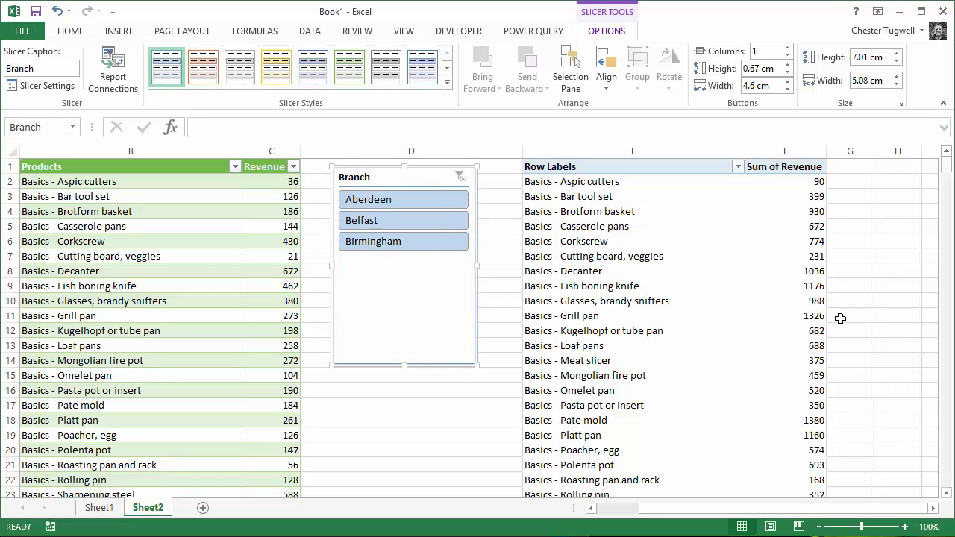
Test the Belfast, Birmingham and Aberdeen slicer buttons, then clear the filter to show all branches.
left_click(389, 220)
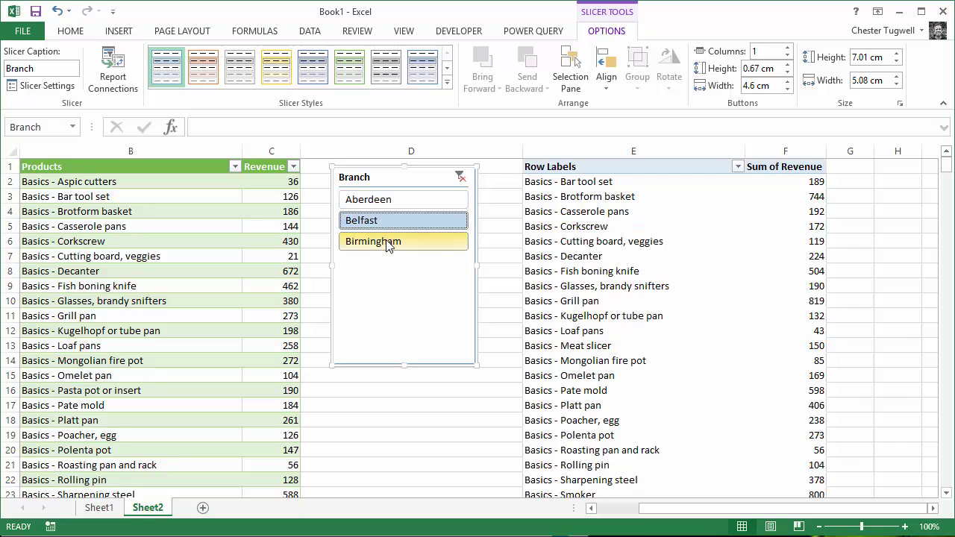
left_click(388, 243)
left_click(384, 200)
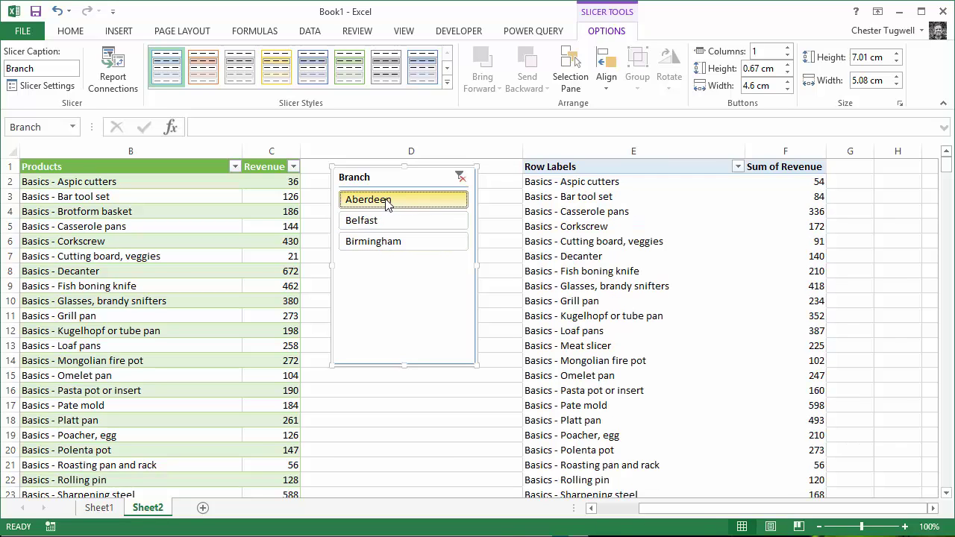
left_click(460, 178)
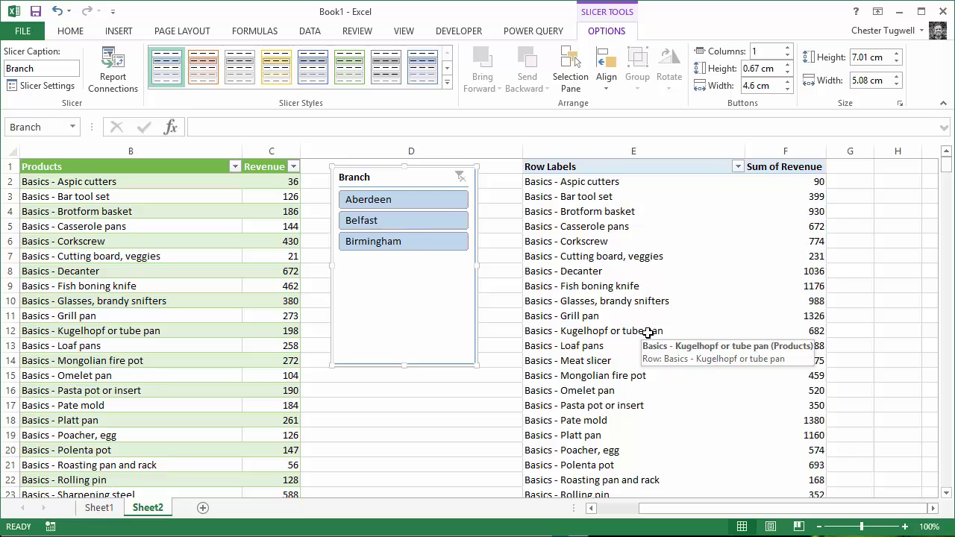
Move the Bradford and Bristol desktop files into the Sales folder, returning the Calendar shortcut to the desktop.
left_click(903, 15)
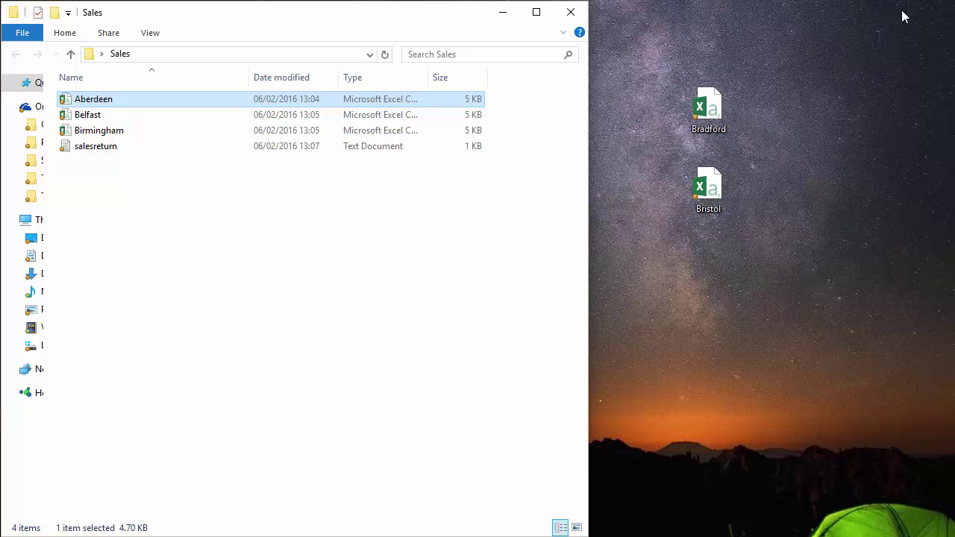
left_click(708, 111)
left_click(714, 193, "ctrl")
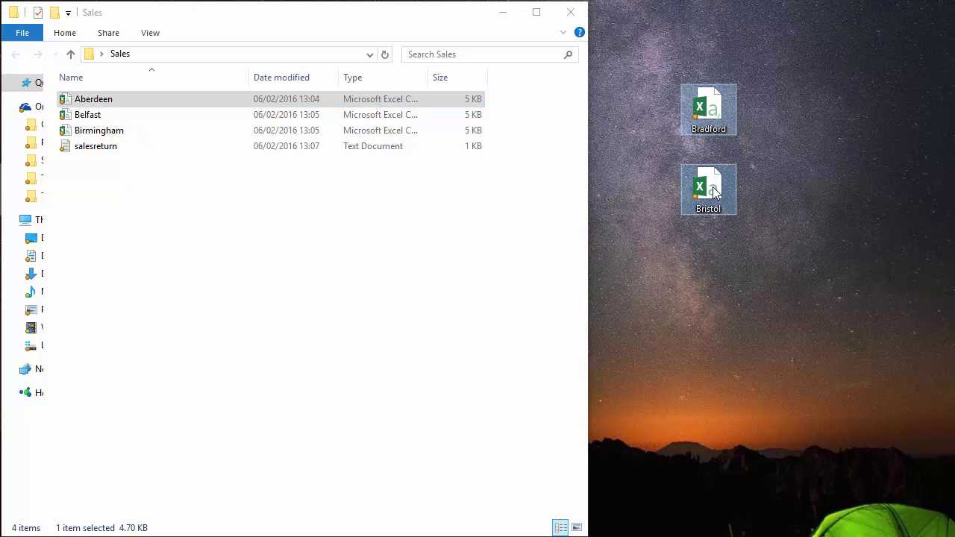
left_click_drag(714, 192, 188, 228)
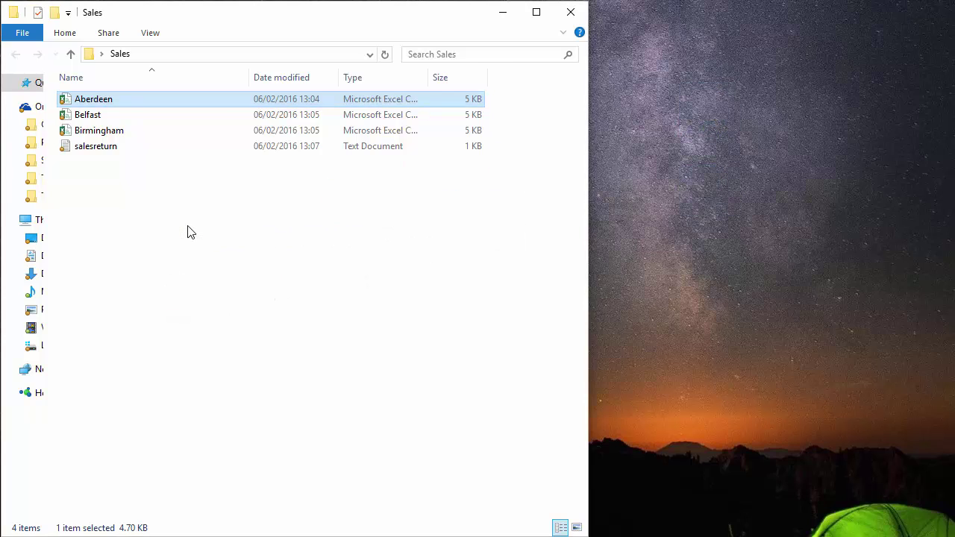
left_click(98, 197)
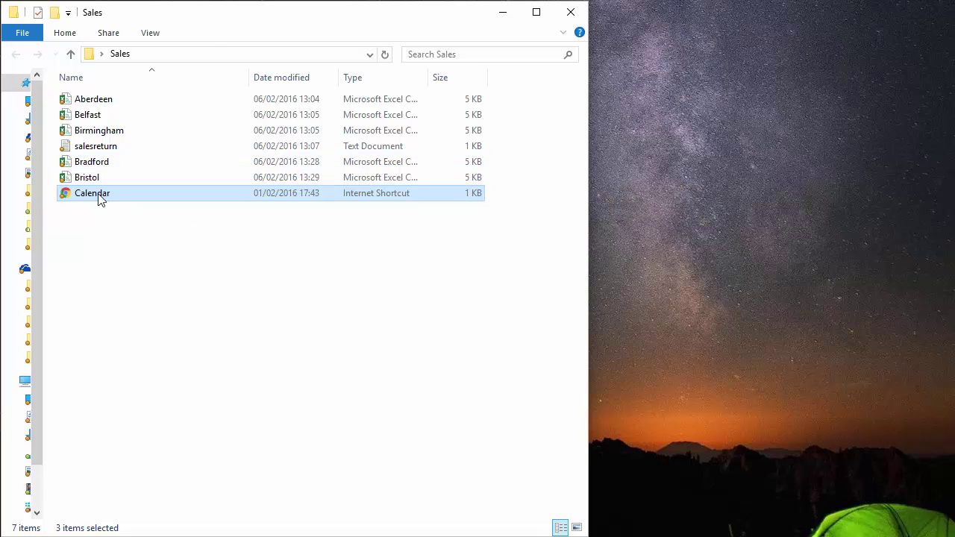
left_click_drag(97, 197, 826, 177)
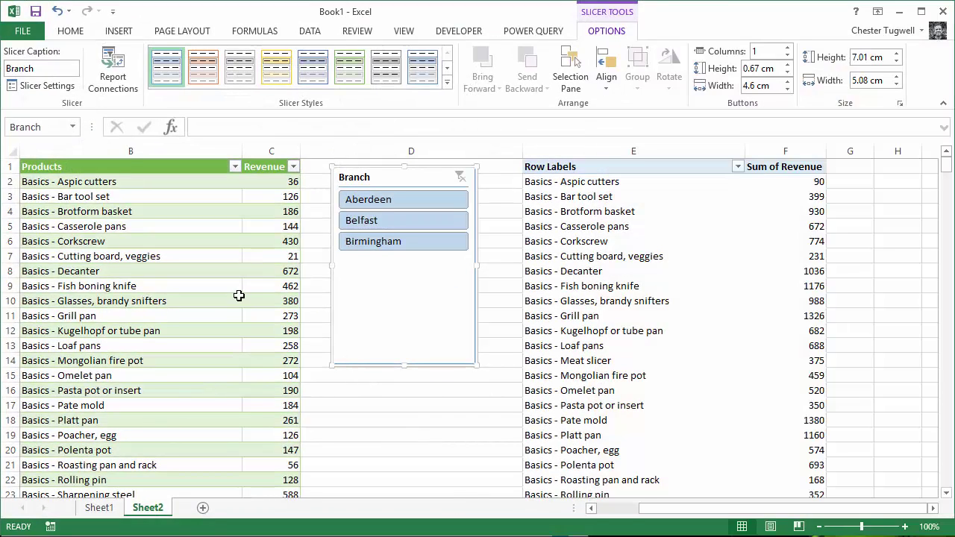
Refresh the Sales query so it loads 762 rows including the new files.
left_click(239, 297)
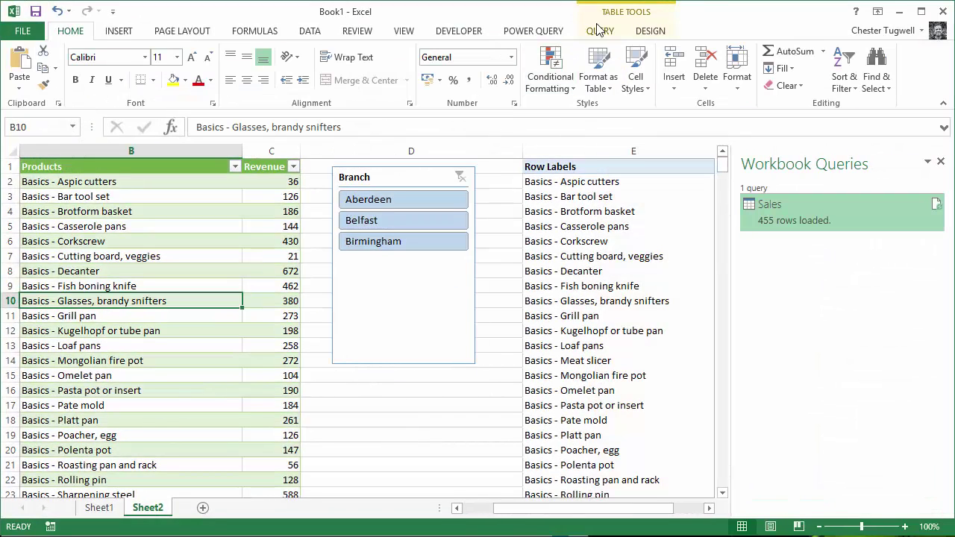
left_click(600, 31)
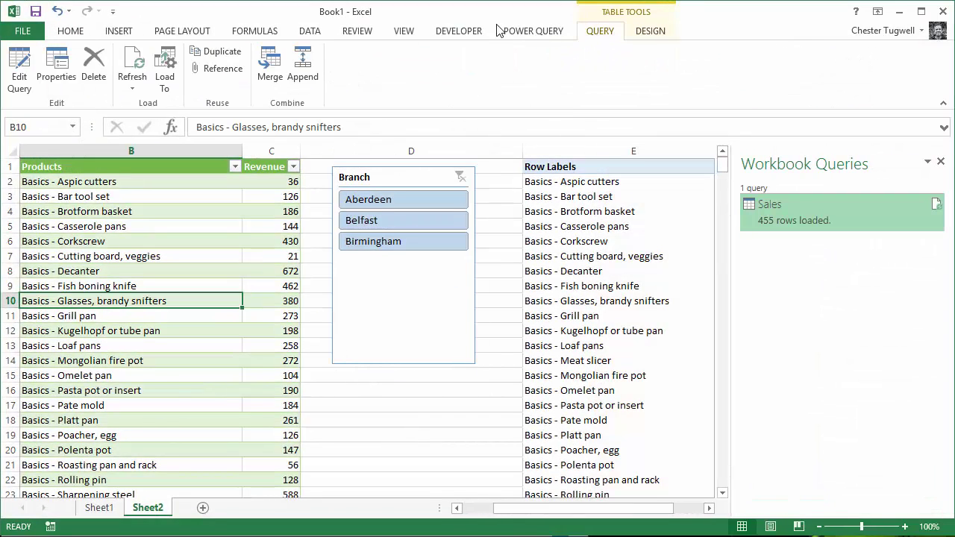
left_click(134, 61)
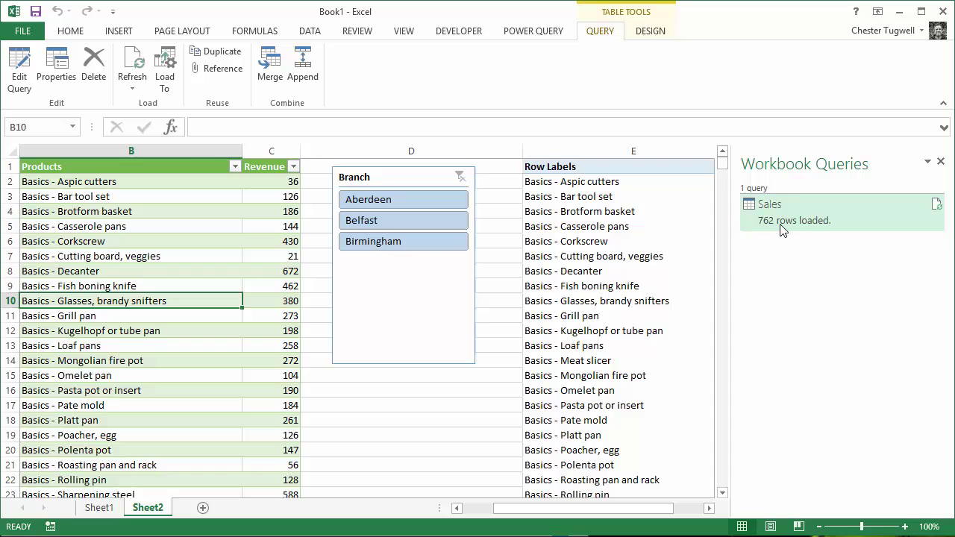
Refresh the PivotTable so the Branch slicer adds Bradford and Bristol.
mouse_move(824, 229)
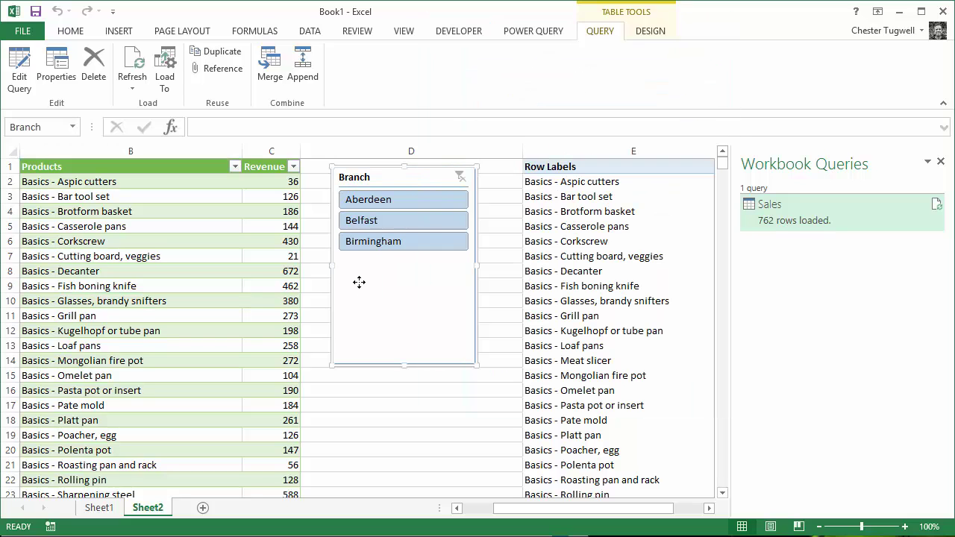
left_click(561, 316)
left_click(614, 30)
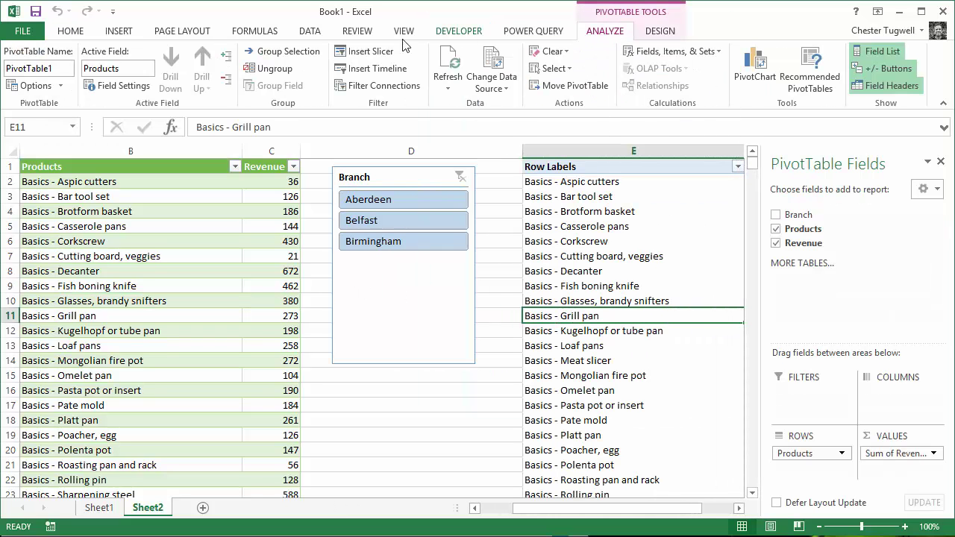
left_click(448, 63)
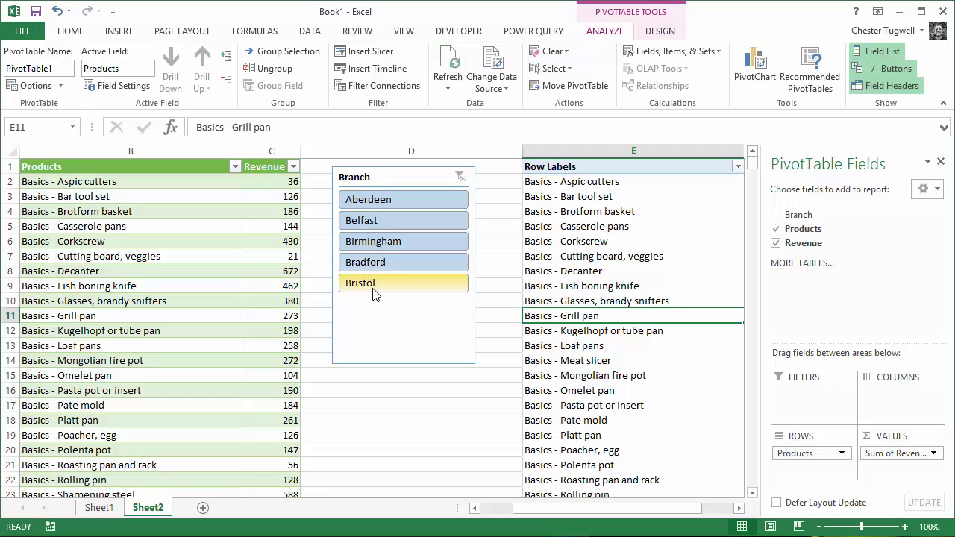